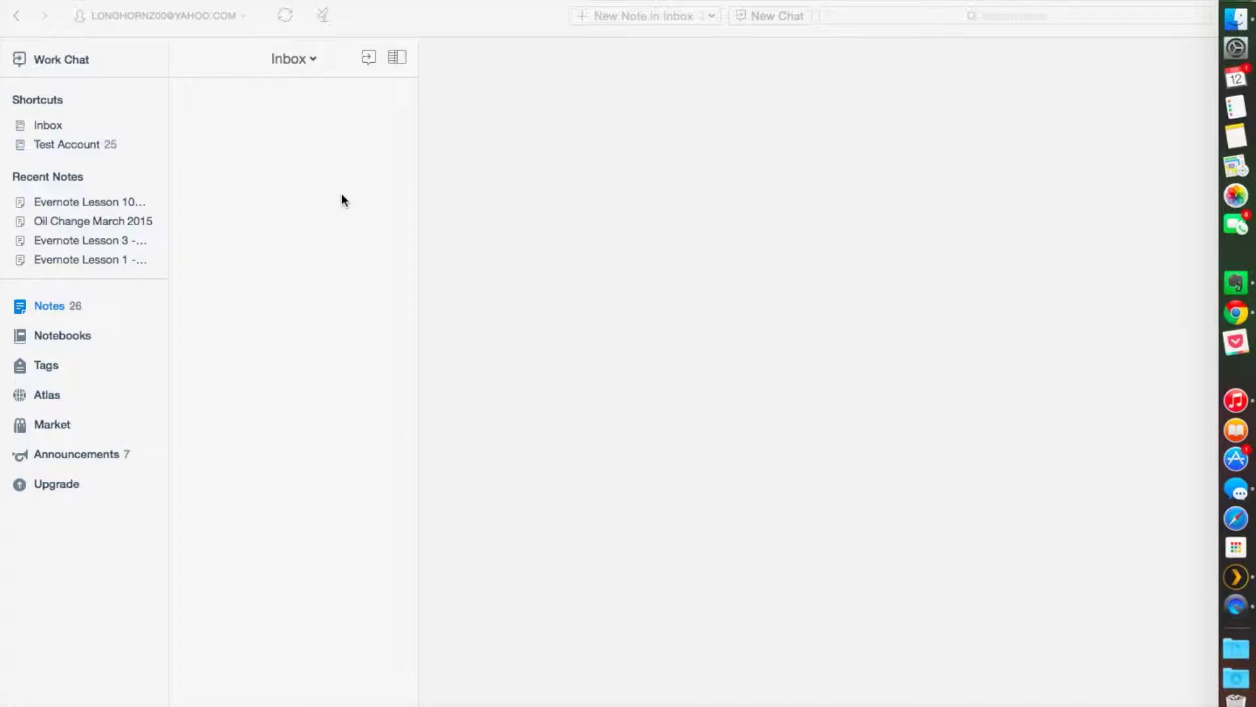
# Step: Pin the Car notebook to Shortcuts from the notebooks list and open it
pyautogui.click(59, 335)
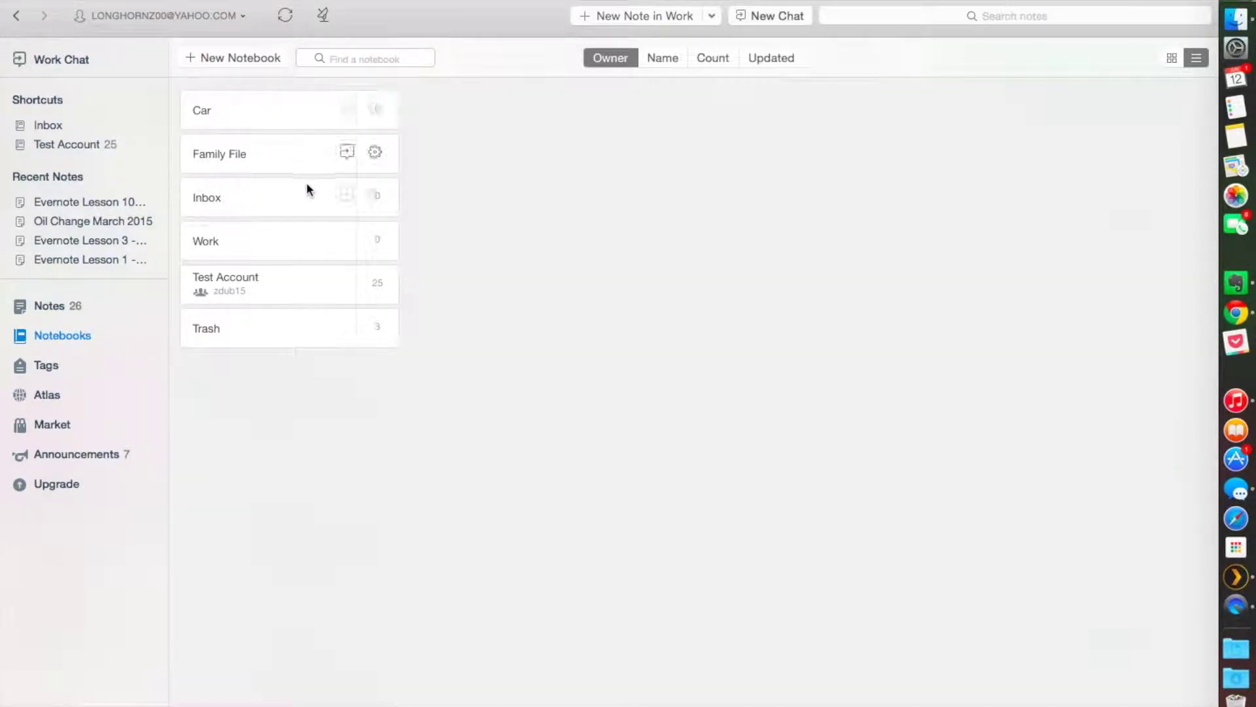
pyautogui.rightClick(237, 111)
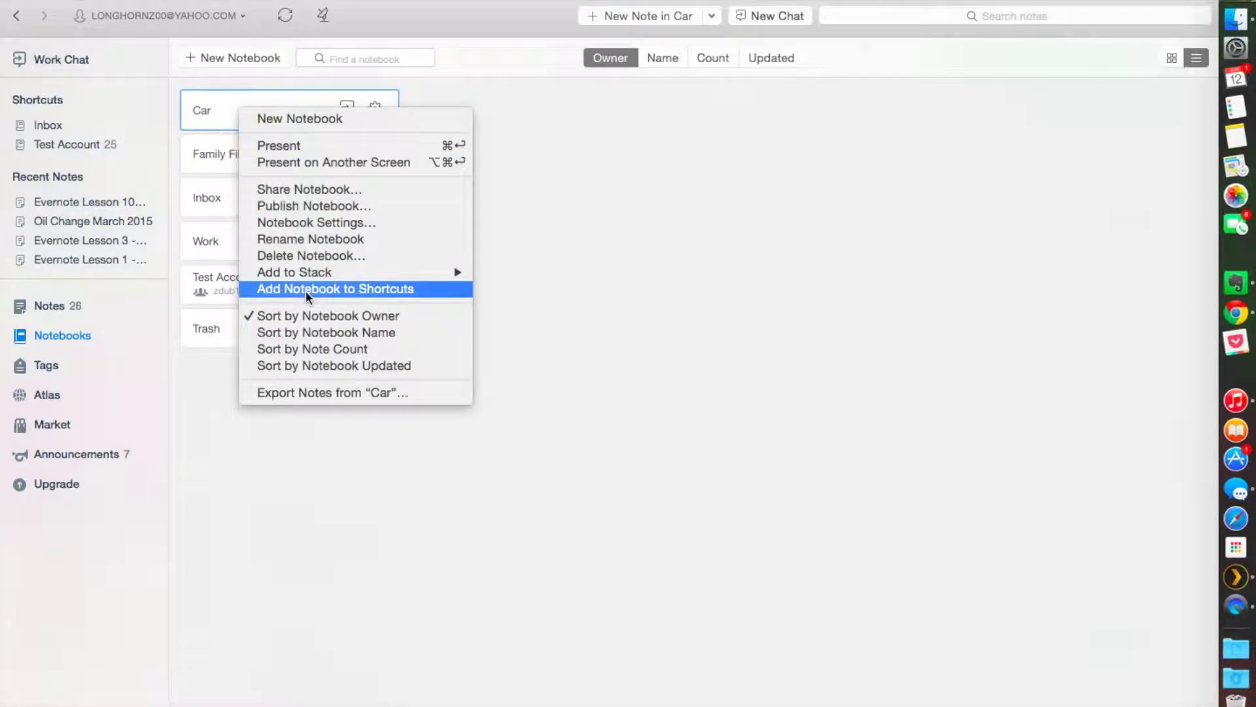
pyautogui.click(329, 288)
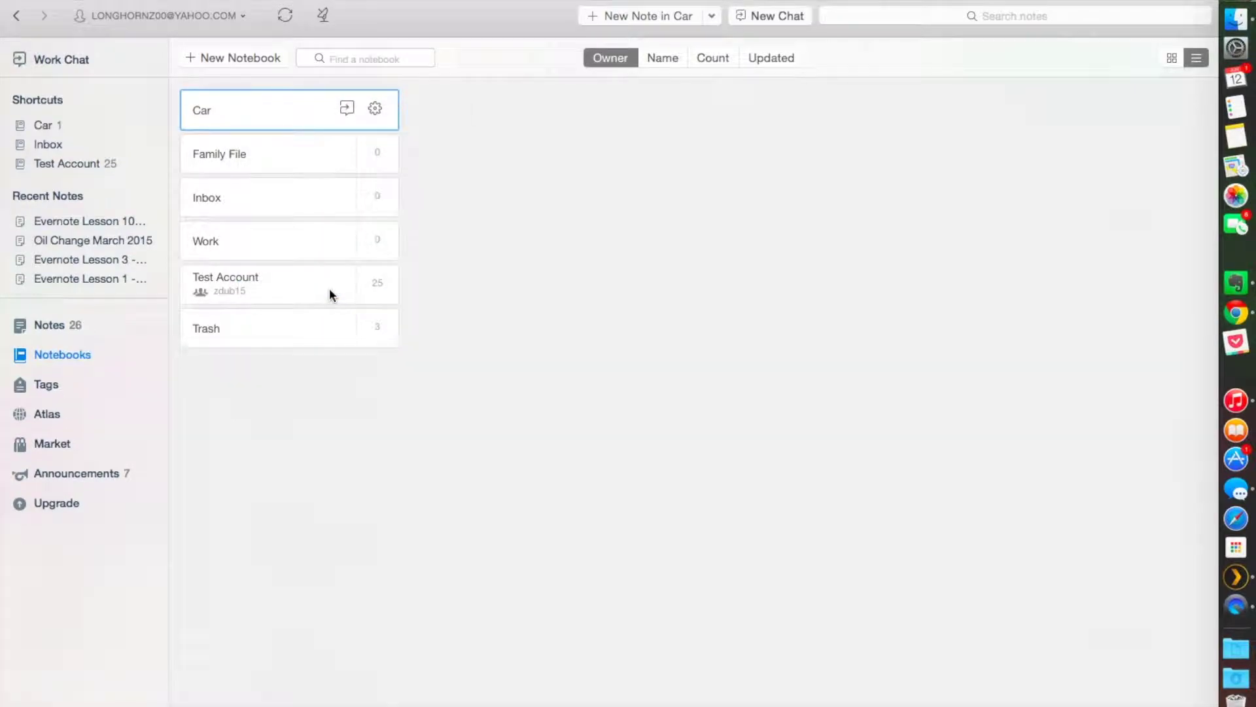
pyautogui.click(48, 125)
pyautogui.rightClick(50, 126)
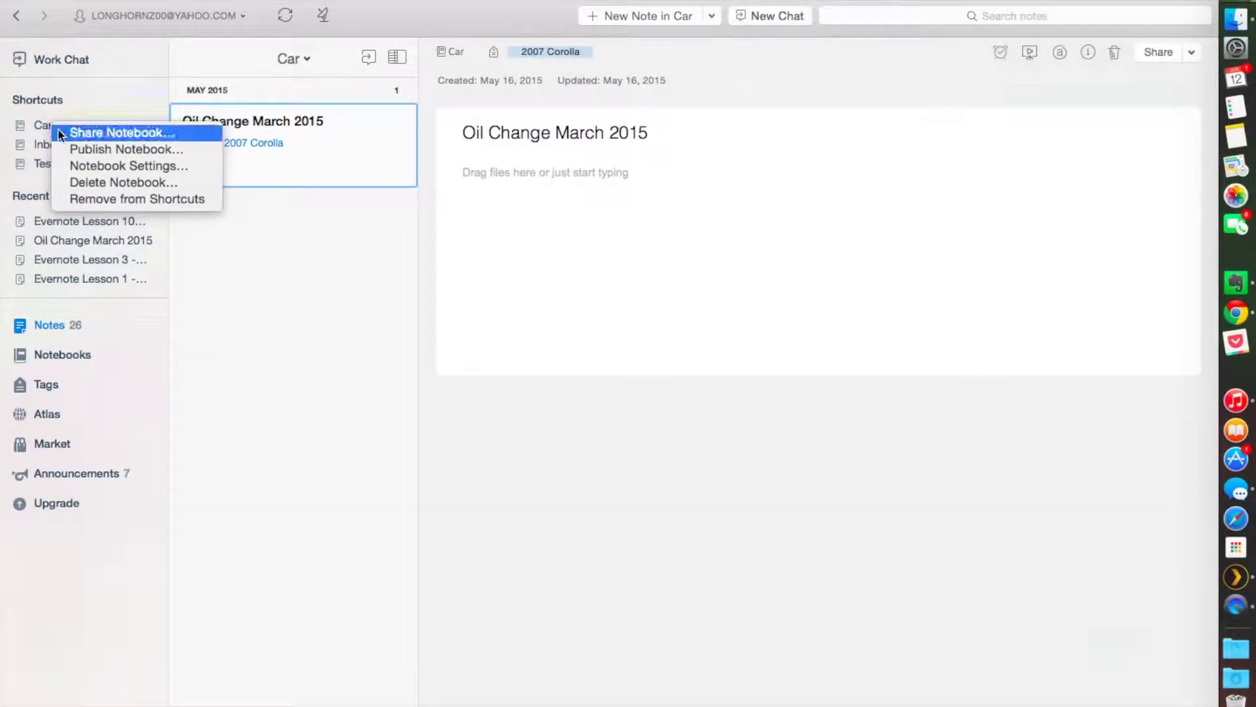
# Step: Remove Car from Shortcuts, drag it back in, and place Test Account below it
pyautogui.click(93, 199)
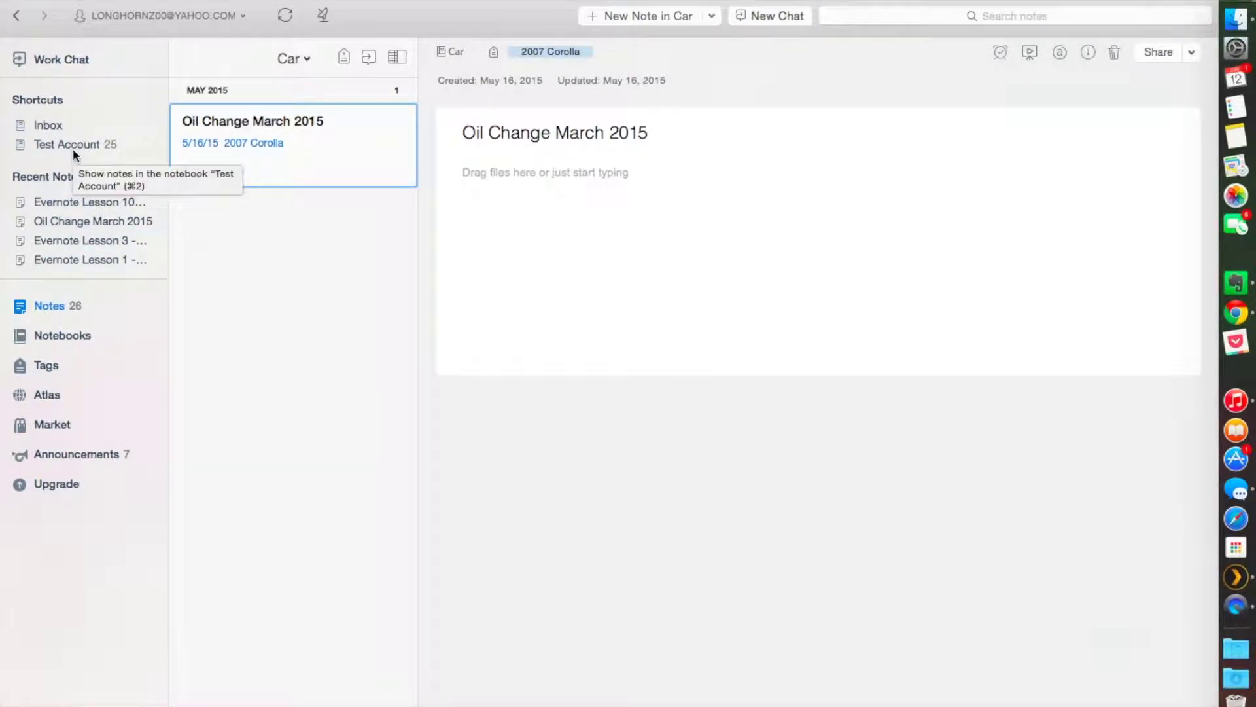
pyautogui.click(53, 339)
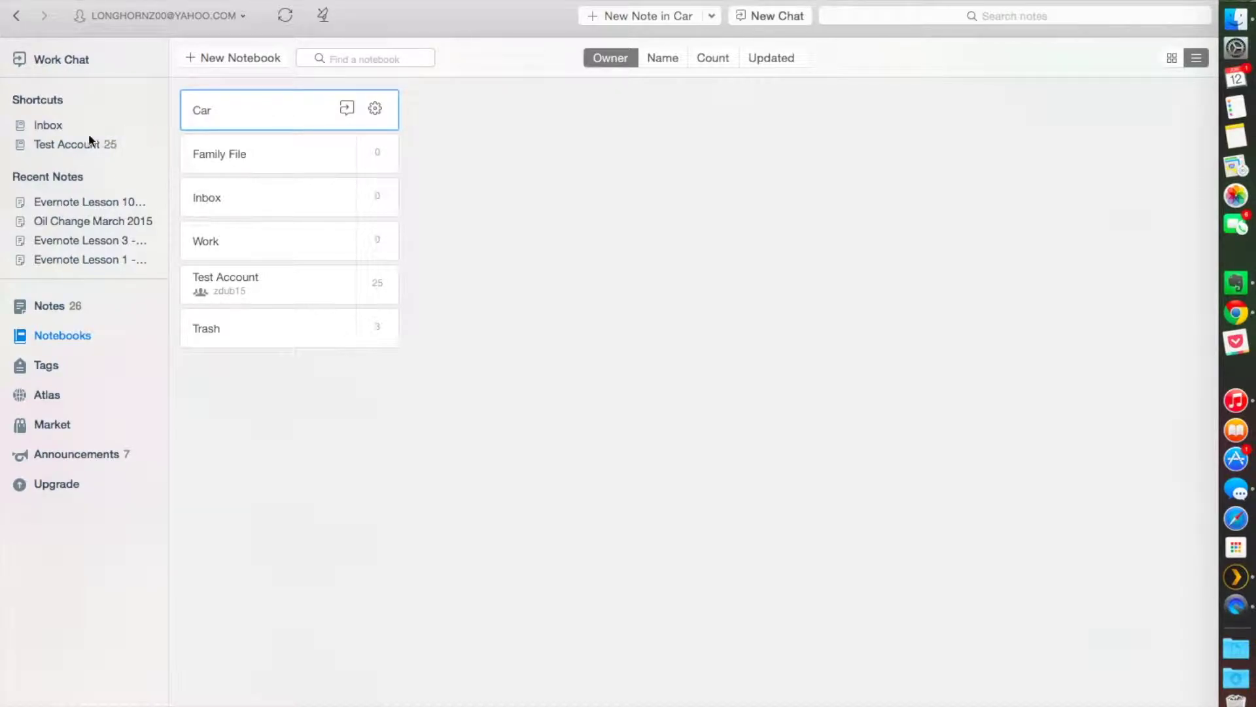
pyautogui.moveTo(90, 141)
pyautogui.mouseDown()
pyautogui.moveTo(62, 139)
pyautogui.moveTo(80, 148)
pyautogui.mouseUp()
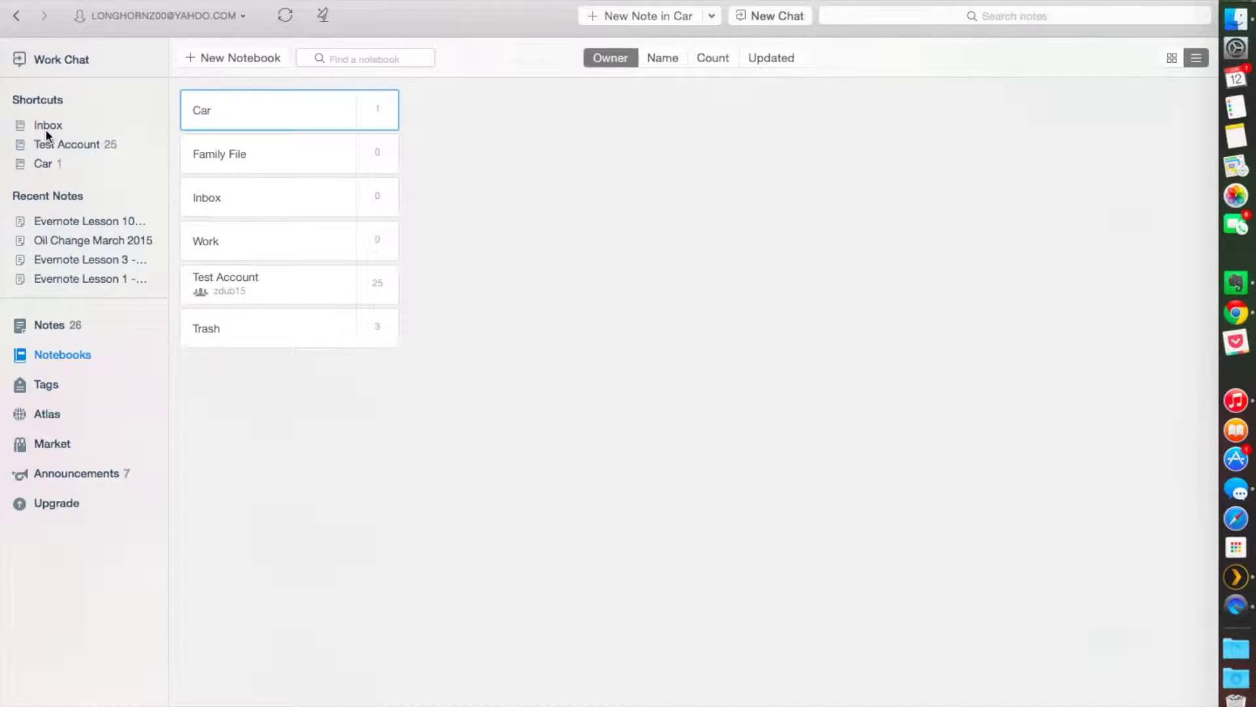
pyautogui.moveTo(53, 140)
pyautogui.mouseDown()
pyautogui.moveTo(89, 164)
pyautogui.moveTo(68, 157)
pyautogui.moveTo(70, 122)
pyautogui.moveTo(56, 134)
pyautogui.moveTo(56, 122)
pyautogui.mouseUp()
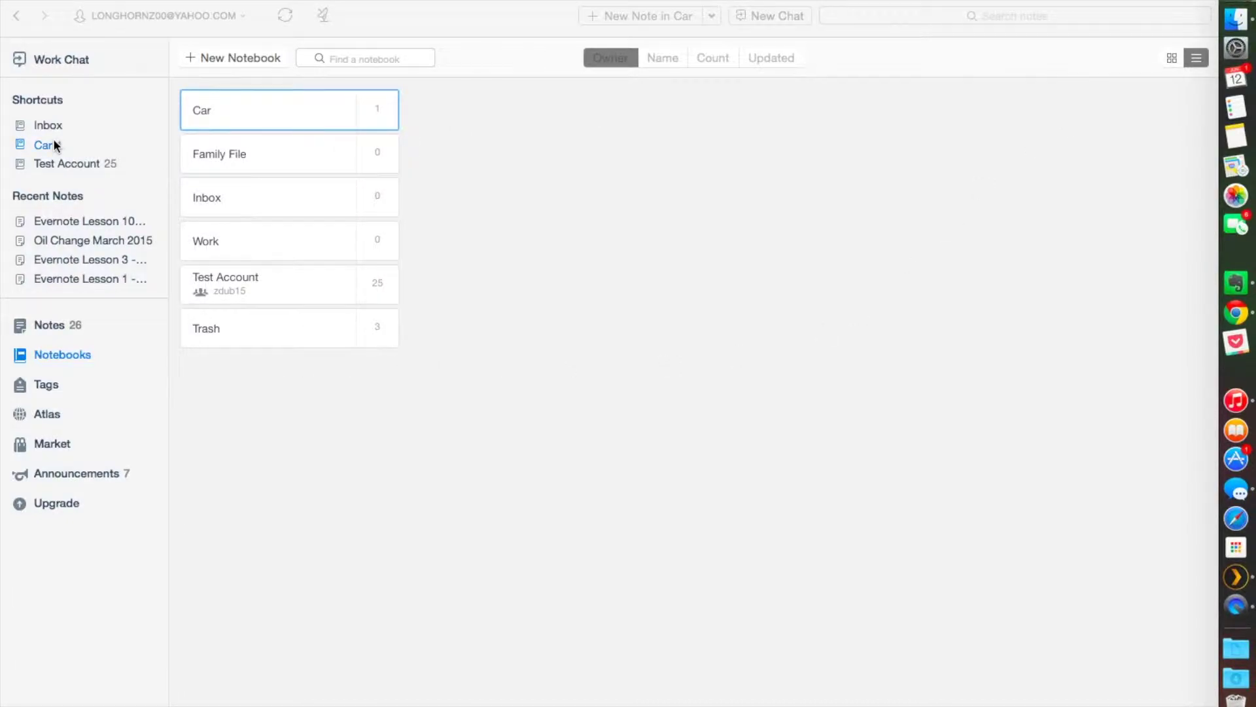
pyautogui.click(70, 245)
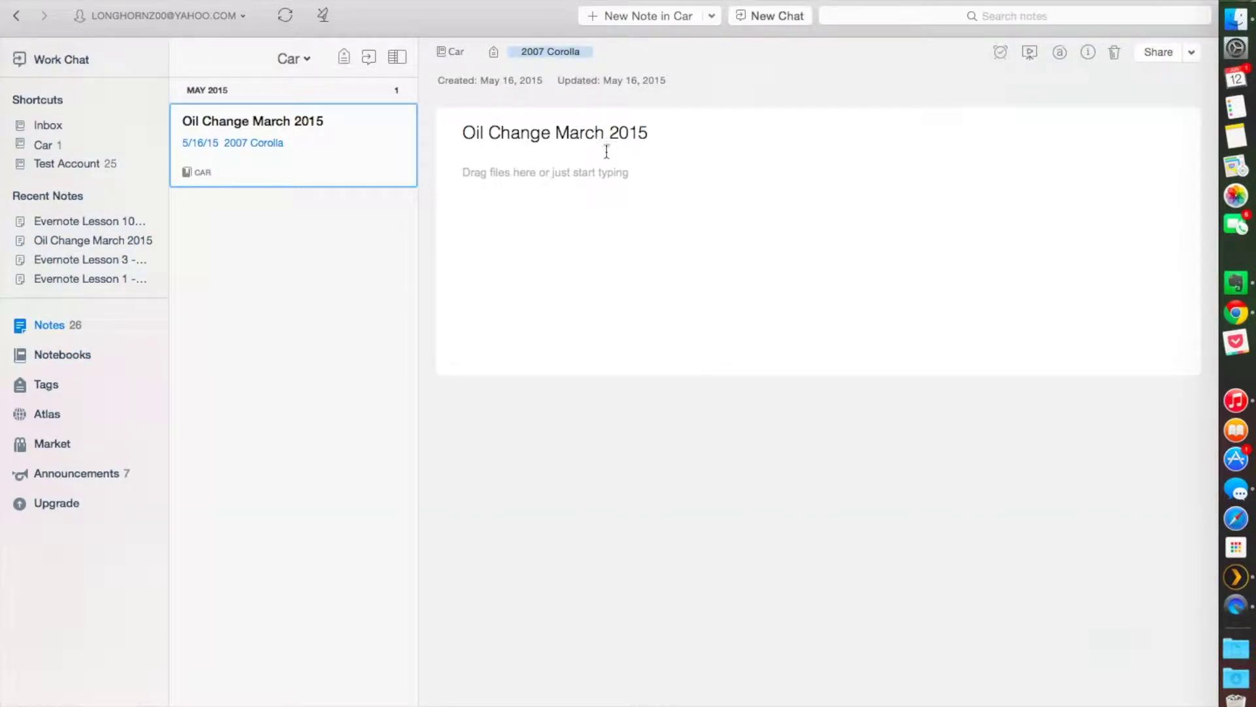
# Step: Add a reminder to the Oil Change March 2015 note and bring up its date picker
pyautogui.click(1000, 53)
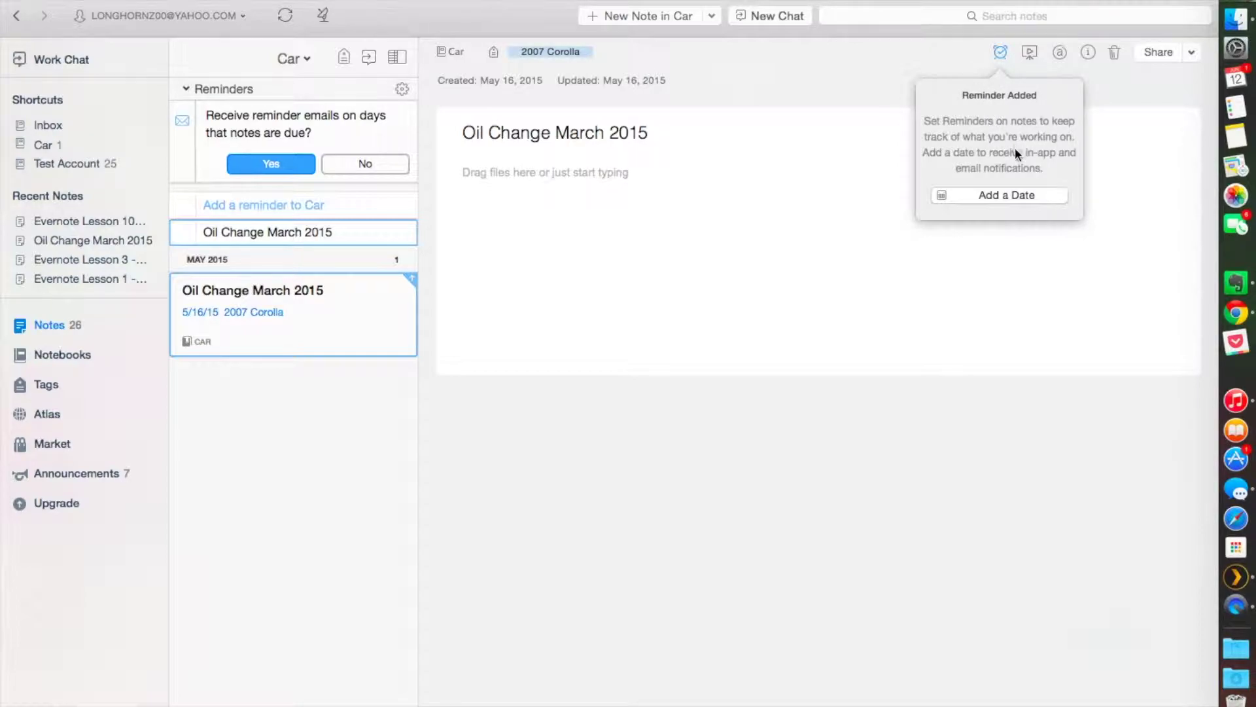
pyautogui.click(1011, 198)
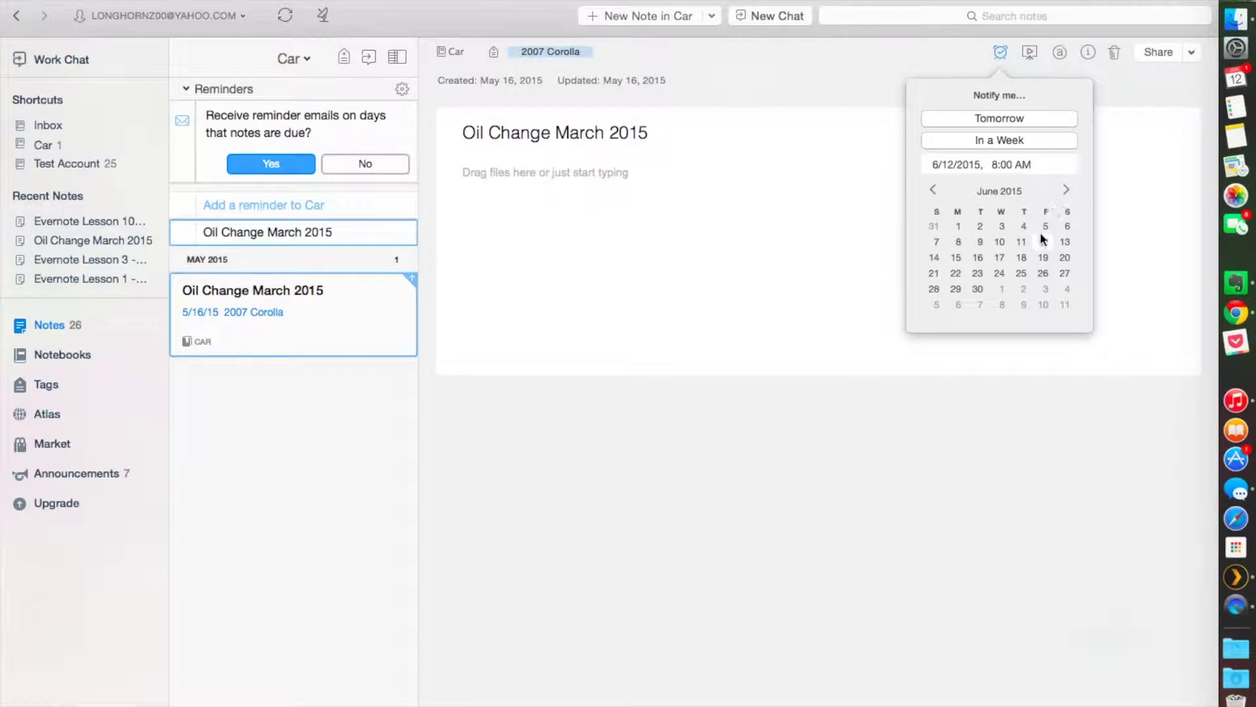
# Step: Set the Oil Change March 2015 reminder to Friday, June 26, 2015, and accept reminder emails
pyautogui.click(1043, 274)
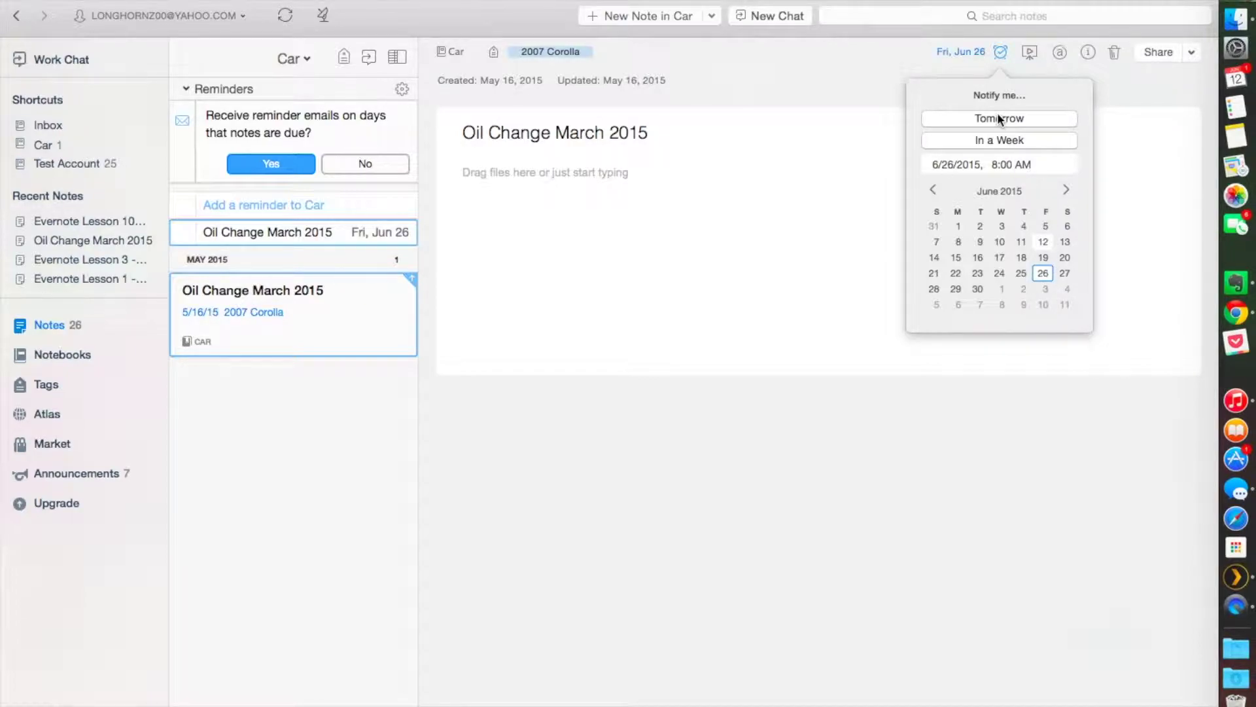
pyautogui.click(1066, 191)
pyautogui.click(934, 190)
pyautogui.click(637, 218)
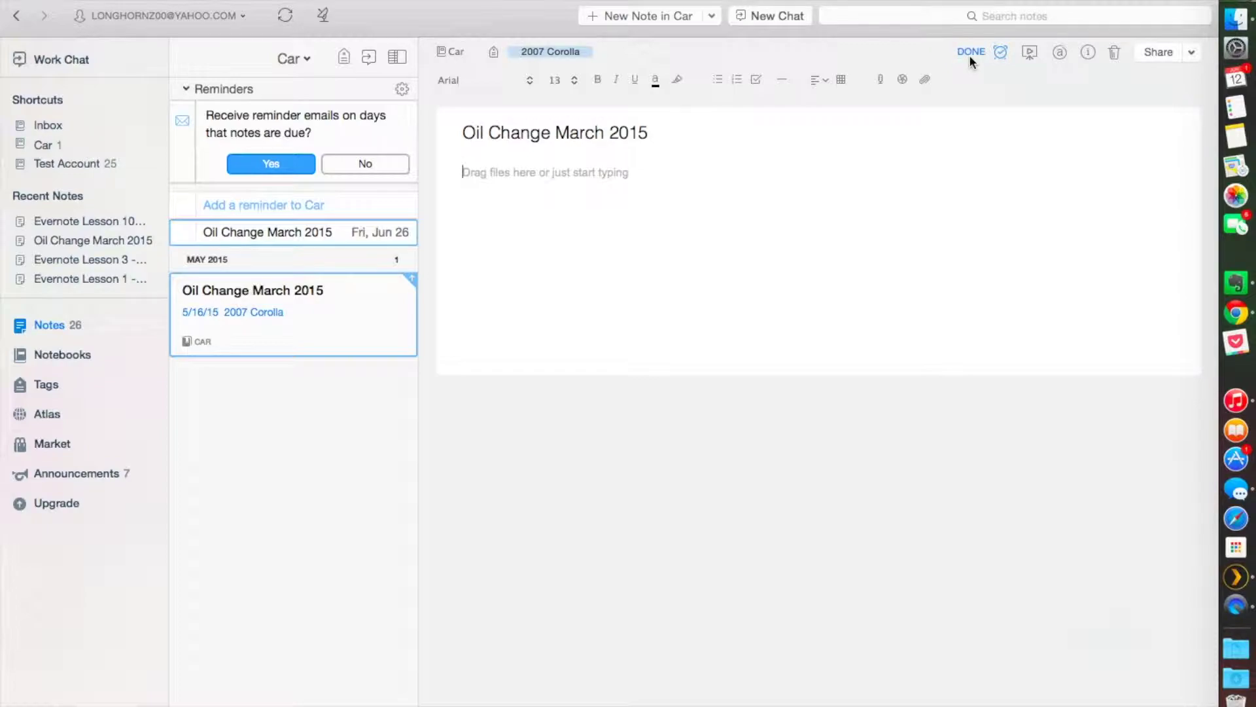
pyautogui.click(285, 163)
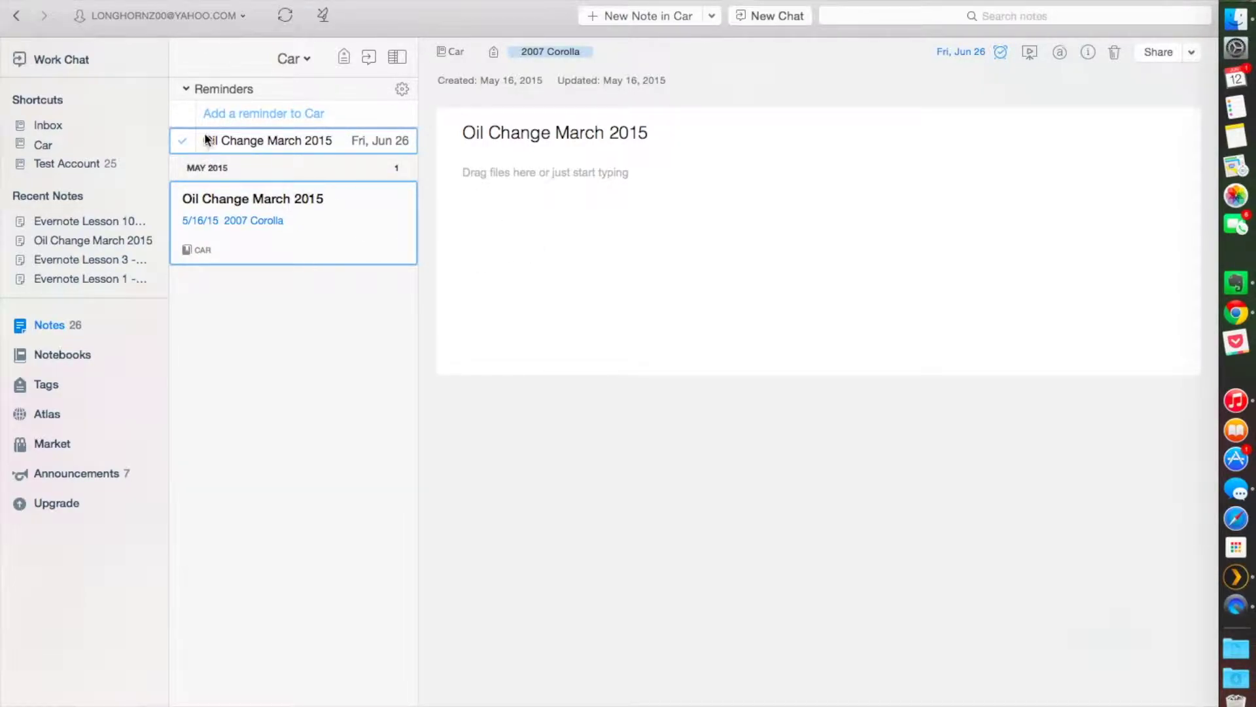
# Step: Look over the Reminders list options, then dismiss them without changes
pyautogui.moveTo(229, 143)
pyautogui.click(401, 92)
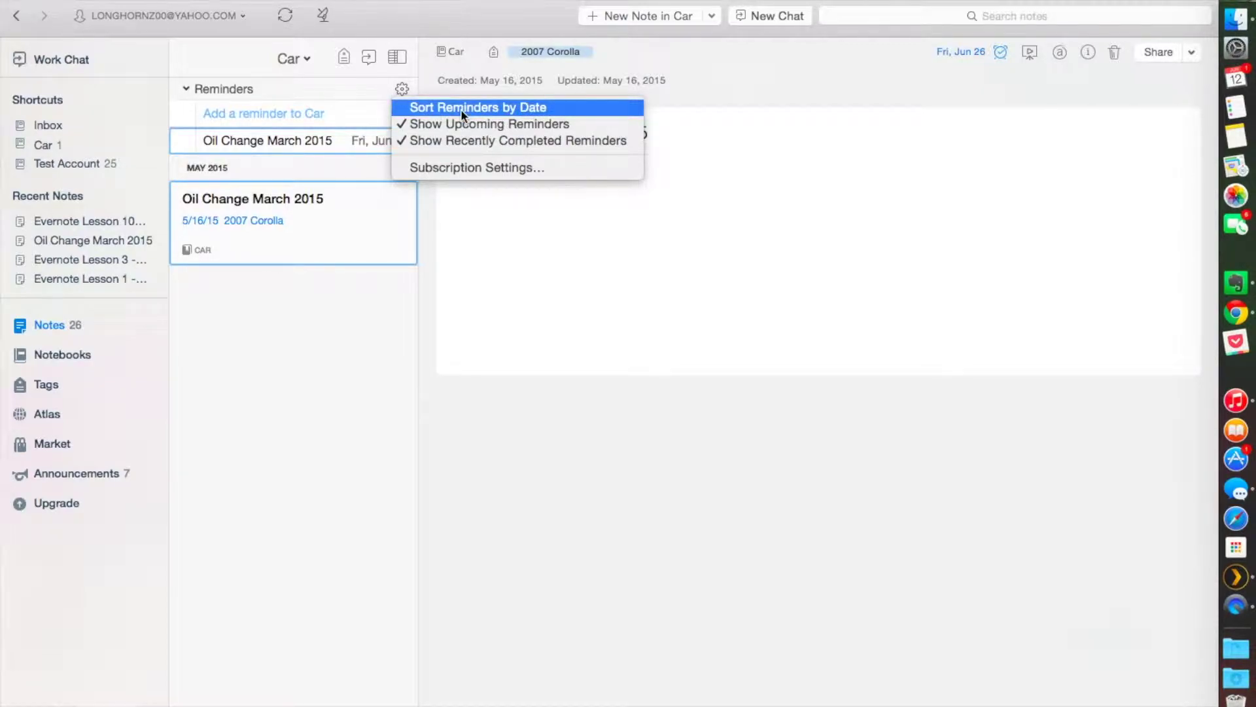
pyautogui.click(608, 240)
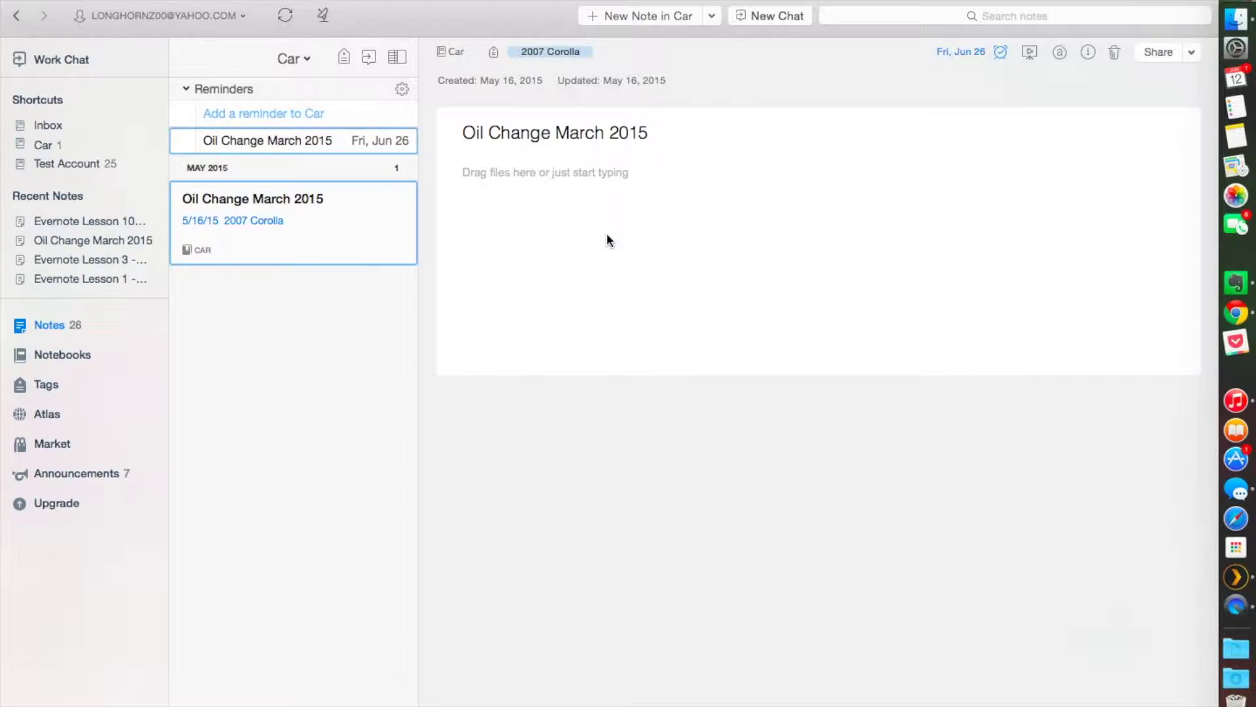
pyautogui.click(230, 16)
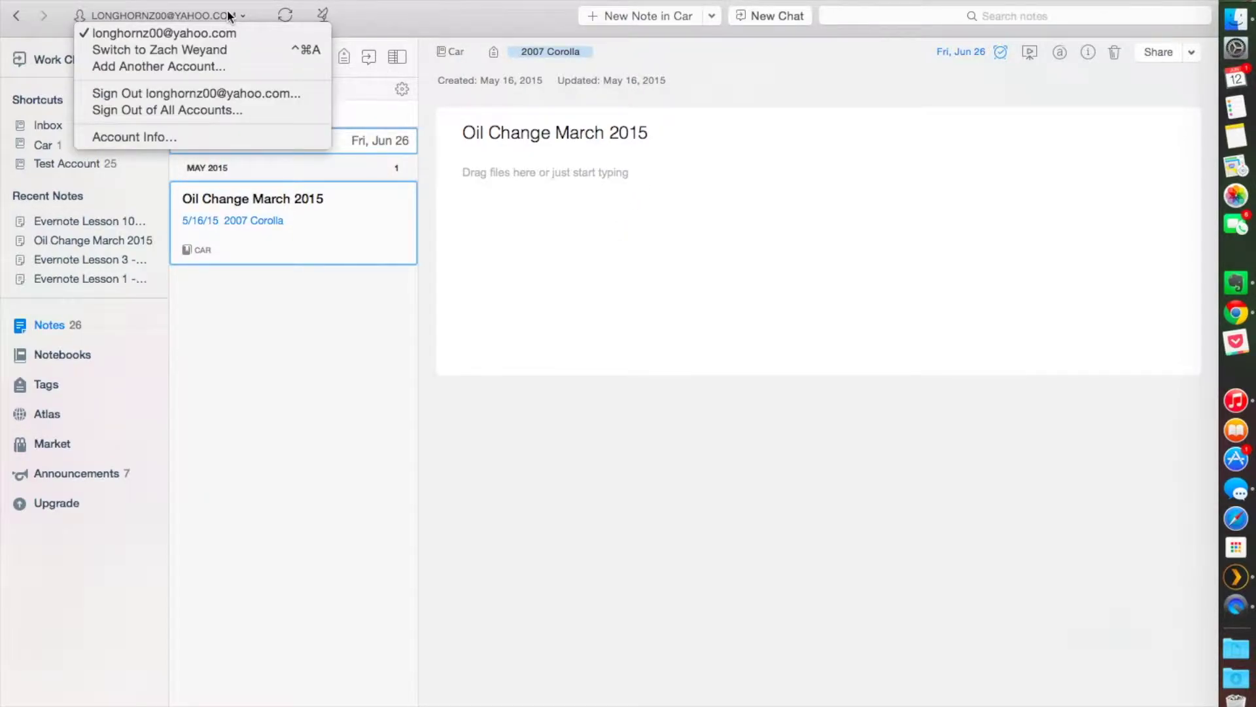
pyautogui.click(216, 50)
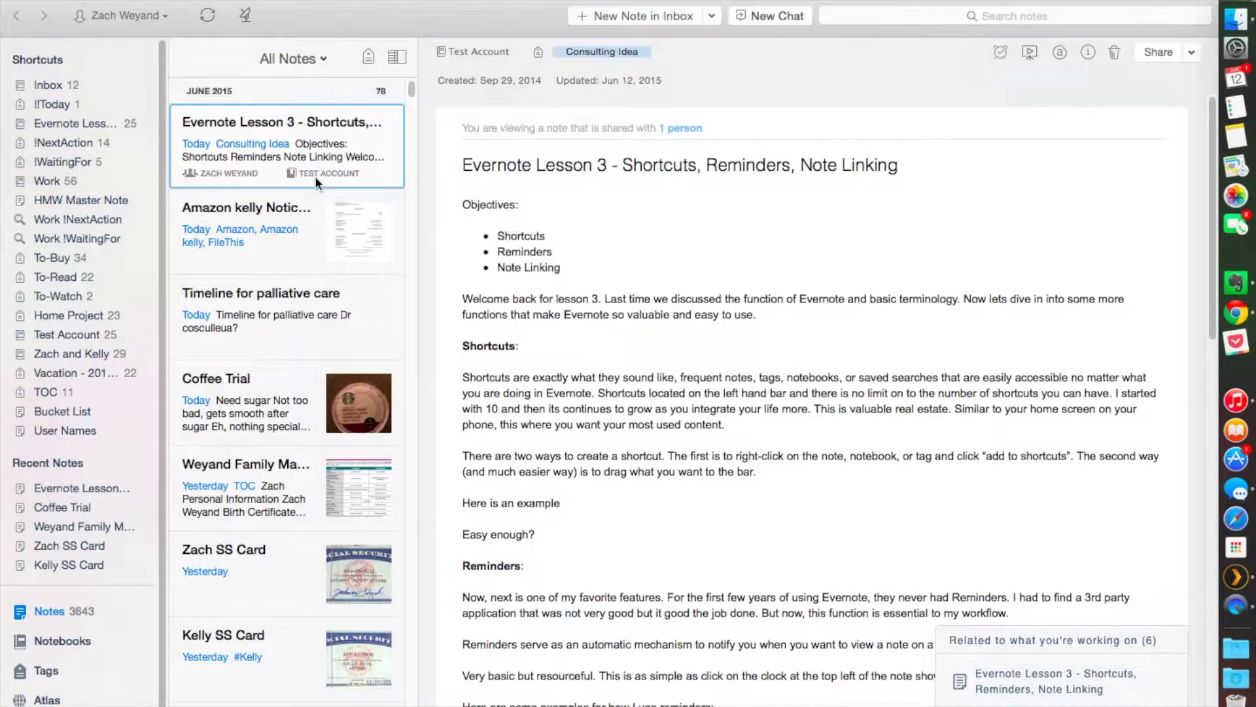
pyautogui.doubleClick(327, 150)
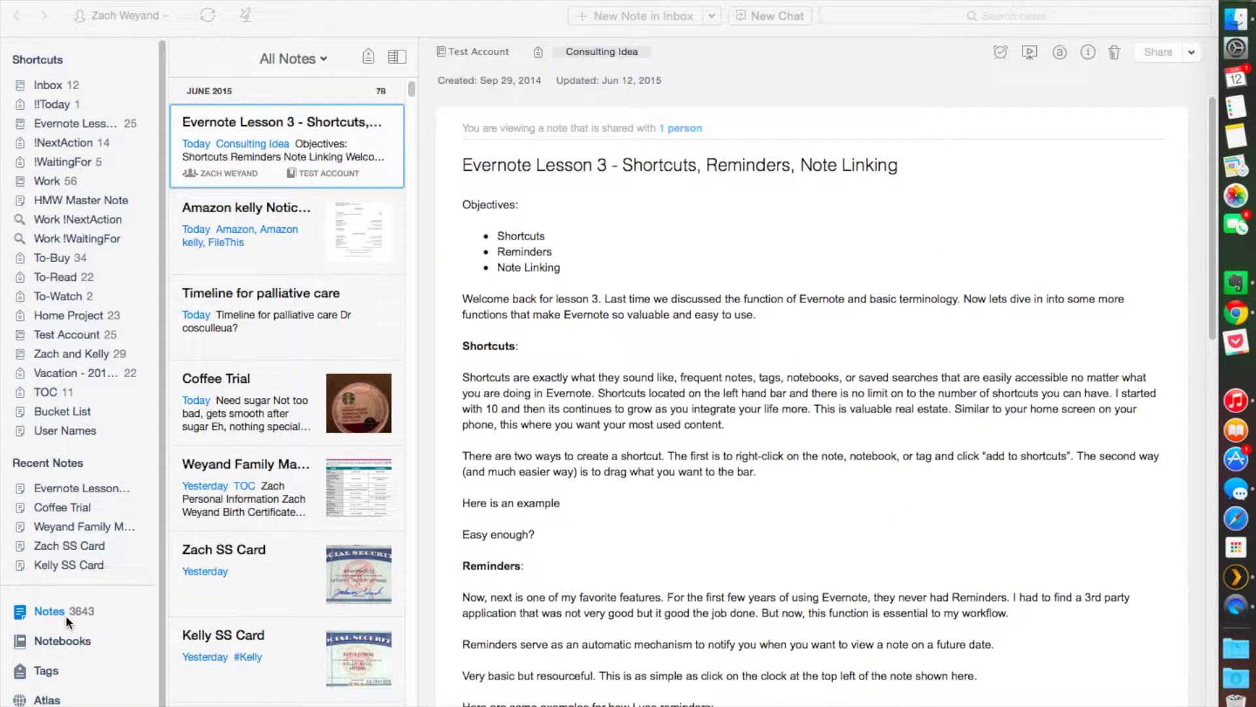
pyautogui.scroll(10, 332, 215)
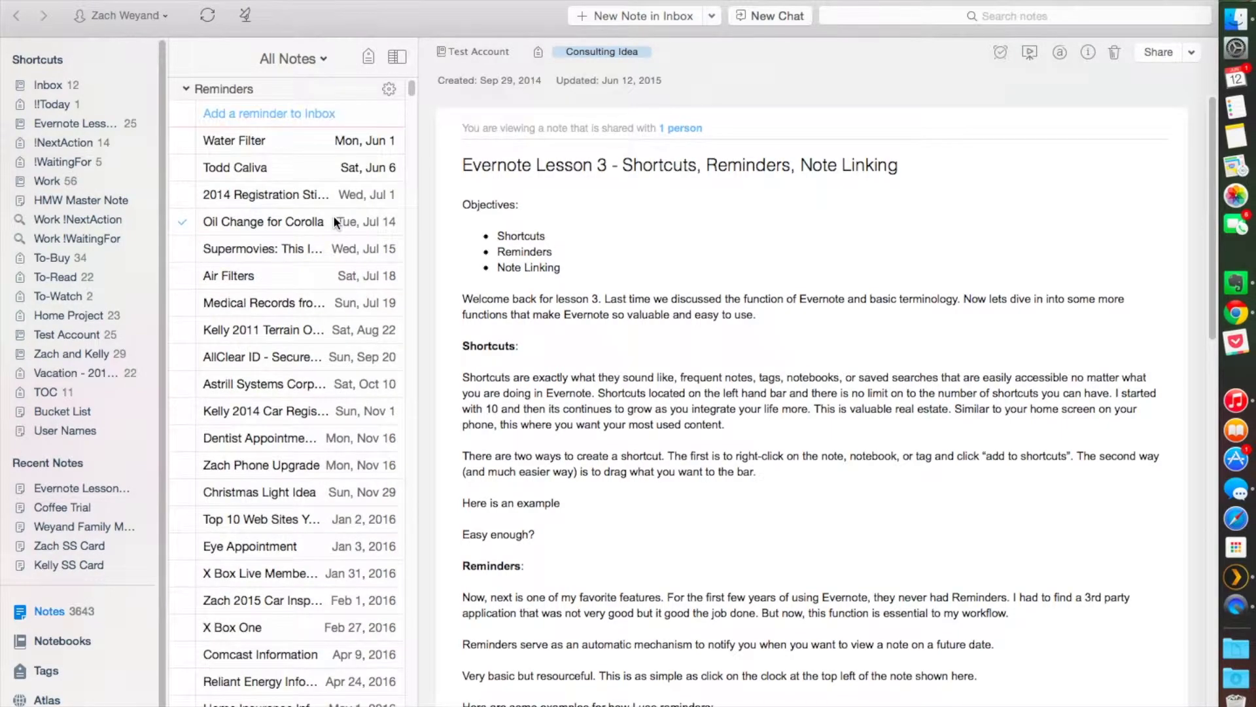
pyautogui.scroll(-2, 332, 220)
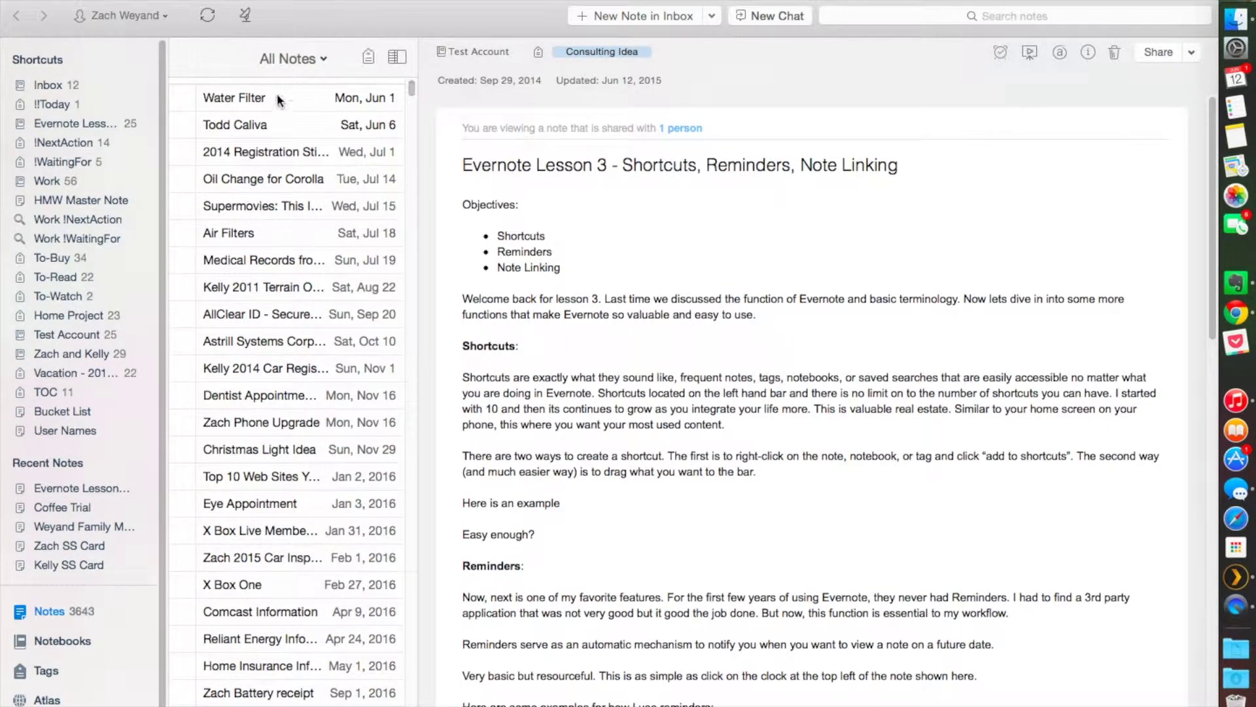
pyautogui.scroll(-1, 309, 106)
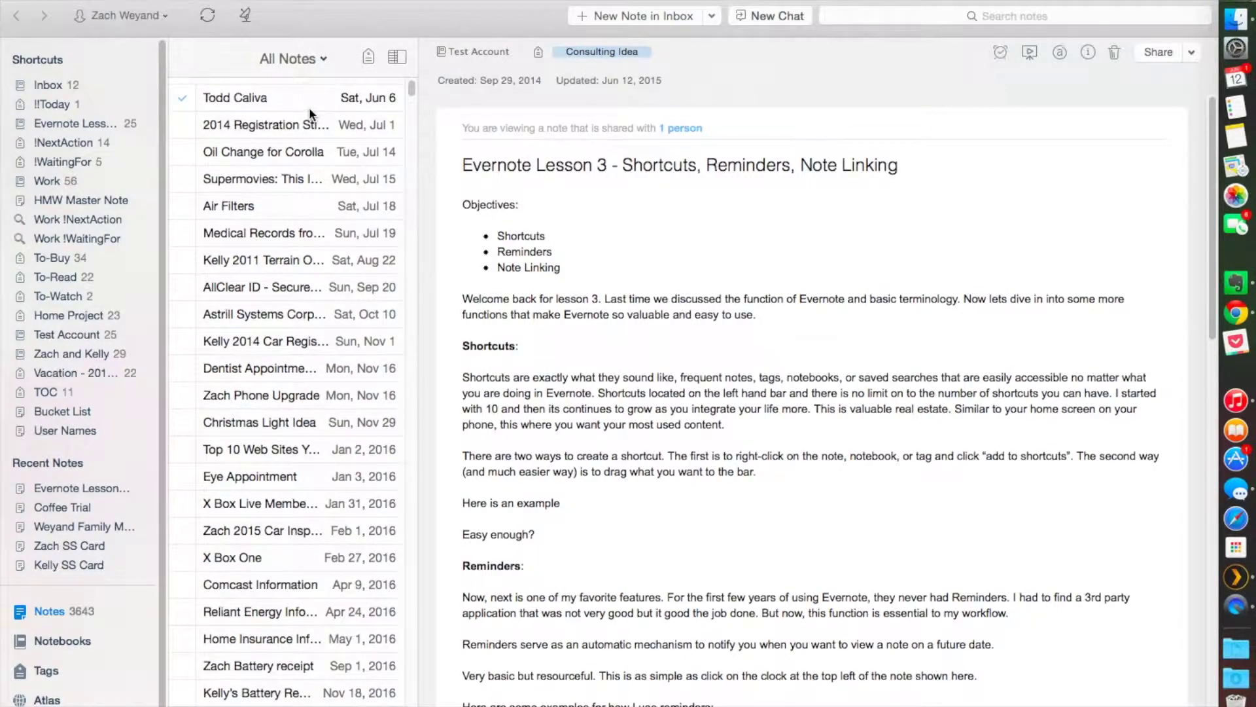
pyautogui.scroll(2, 309, 107)
# Step: Open the Water Filter reminder note and scroll through the reminders ordered by due date
pyautogui.click(309, 145)
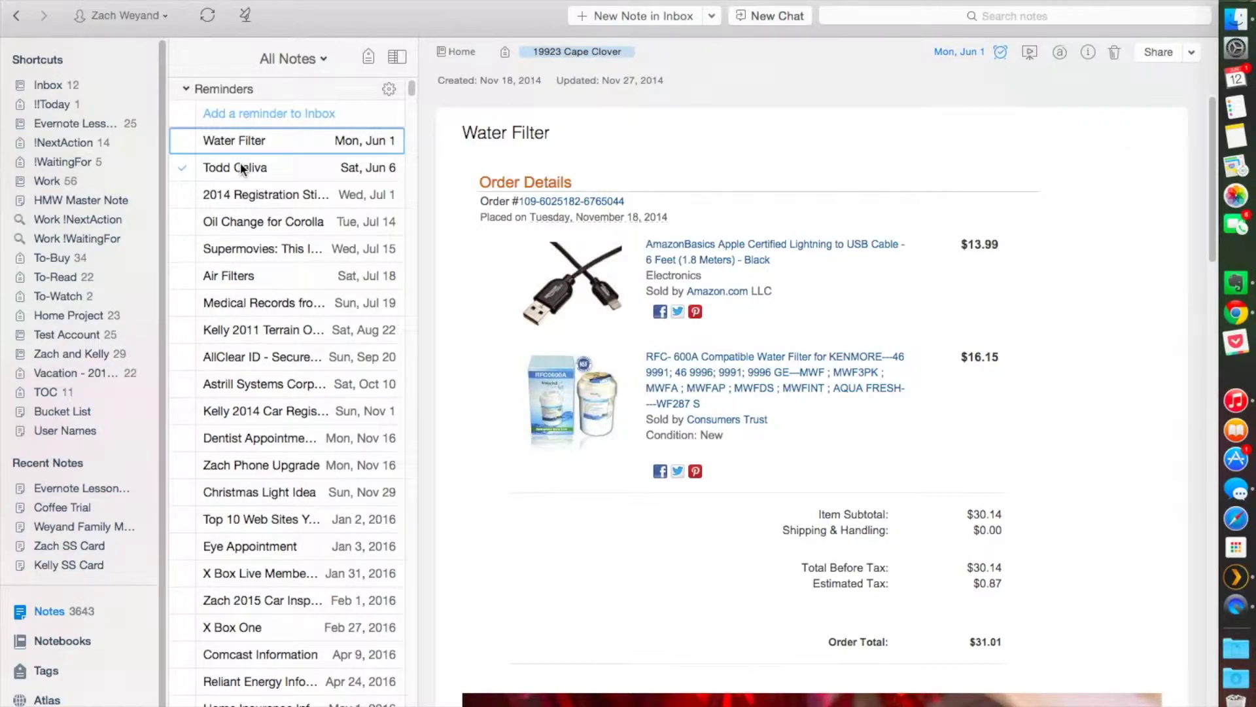
pyautogui.scroll(-1, 237, 207)
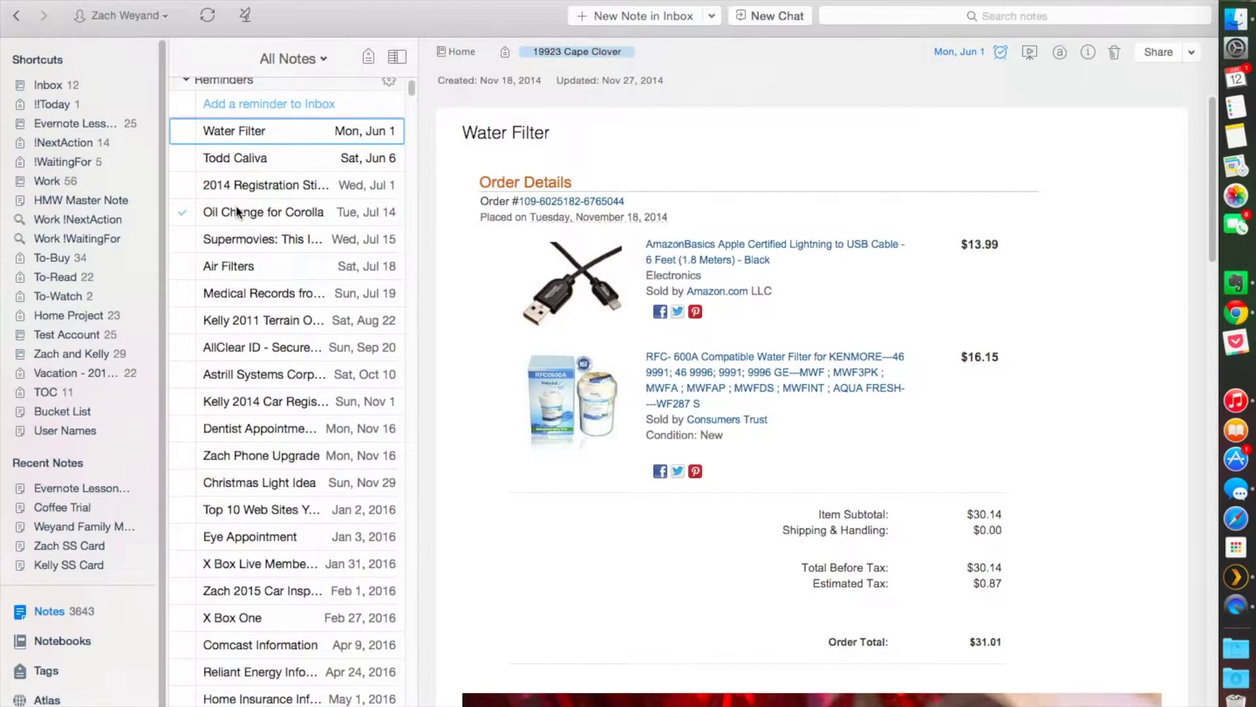
pyautogui.scroll(-1, 249, 189)
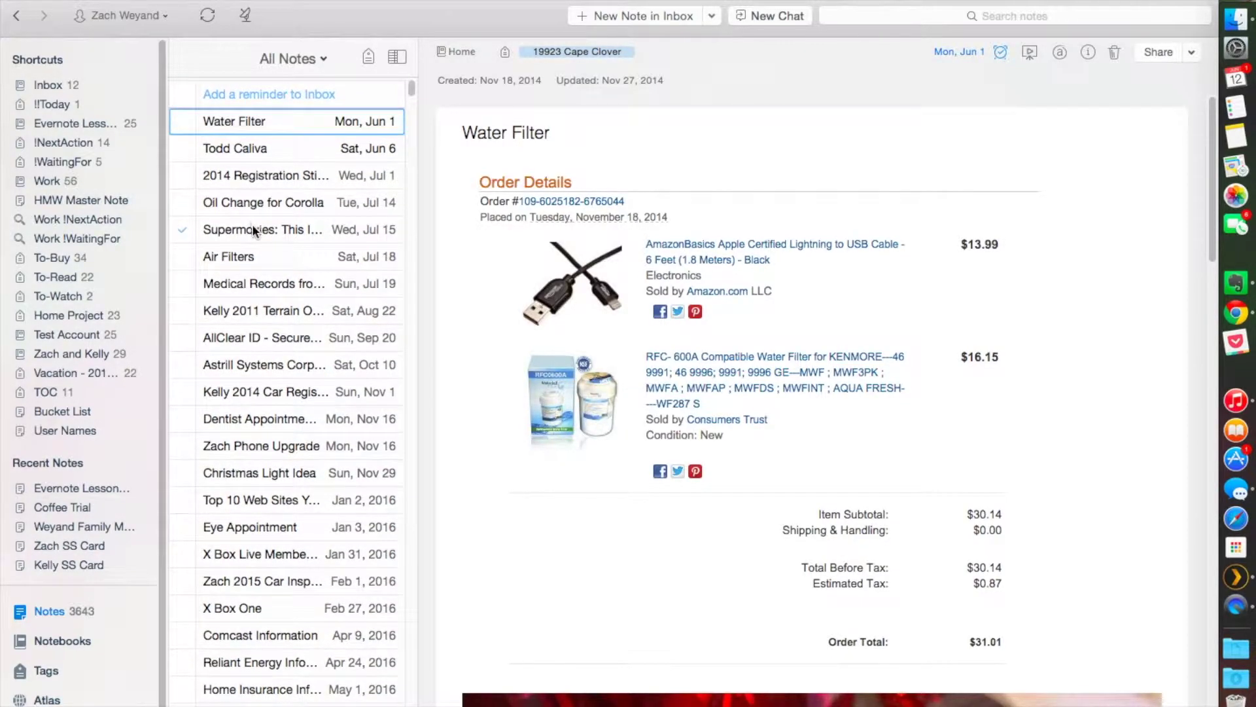
pyautogui.scroll(-1, 248, 236)
pyautogui.scroll(-1, 250, 278)
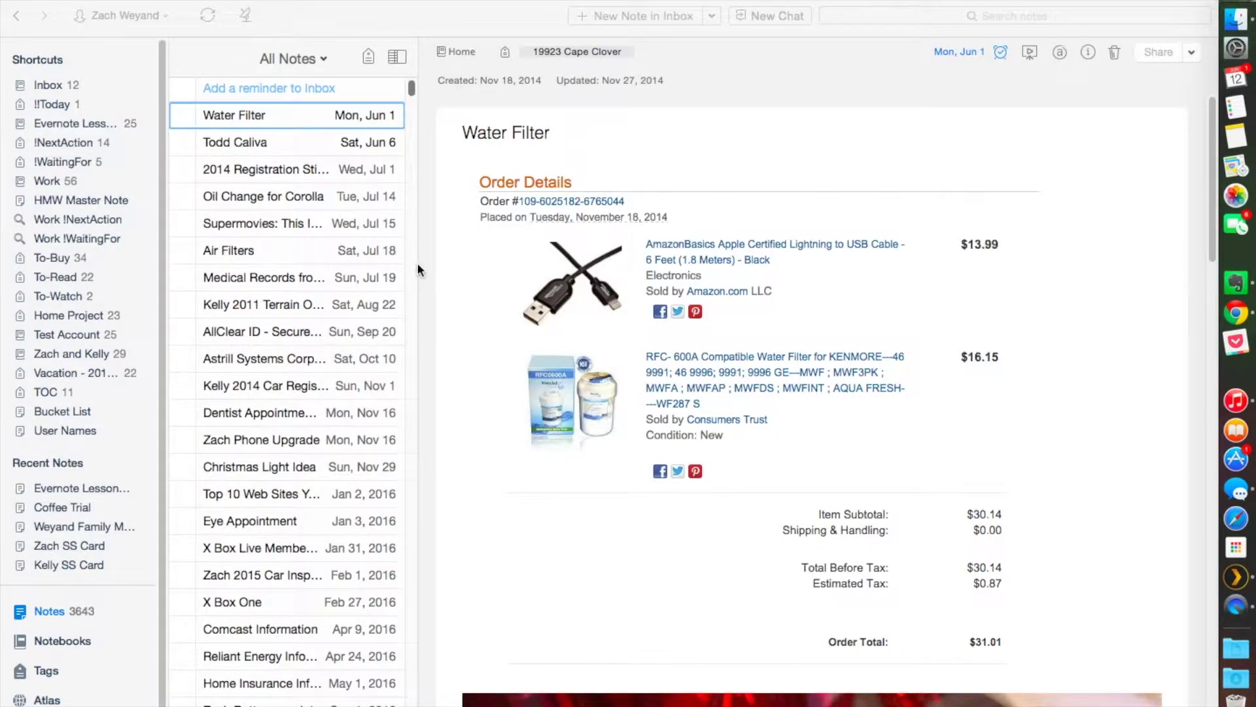
# Step: Focus Evernote and show the notes in the Inbox shortcut
pyautogui.click(55, 84)
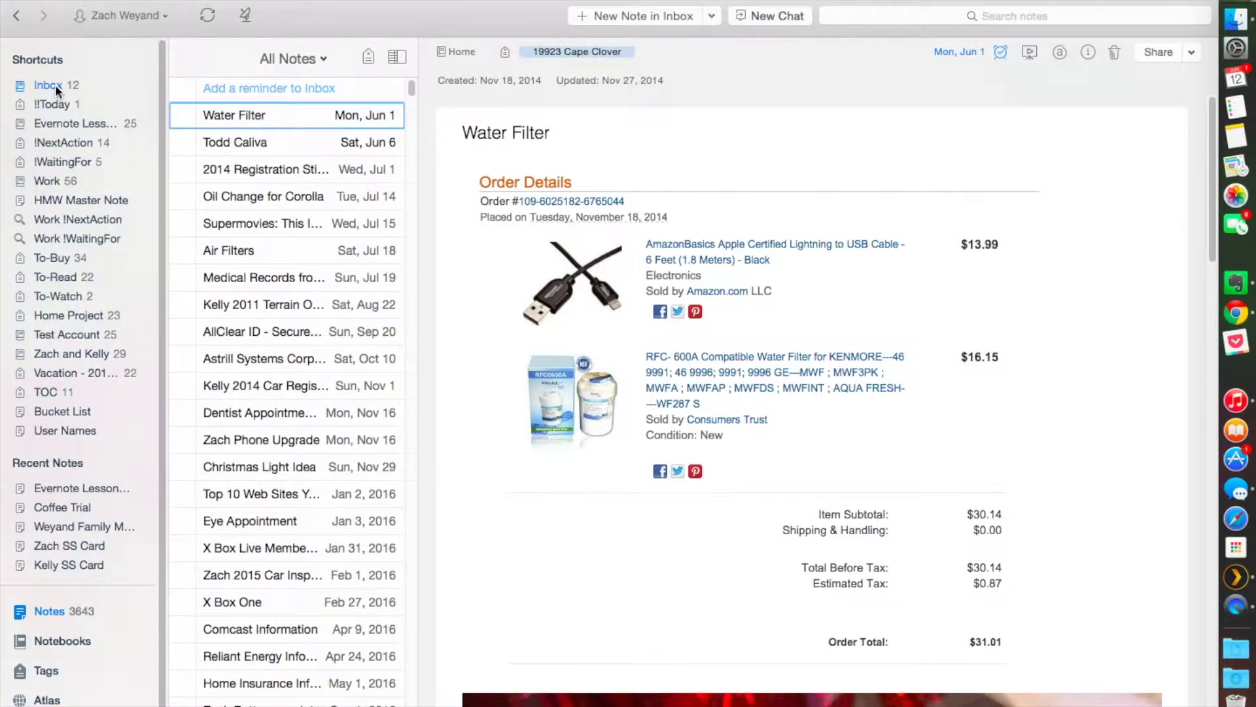
pyautogui.click(56, 86)
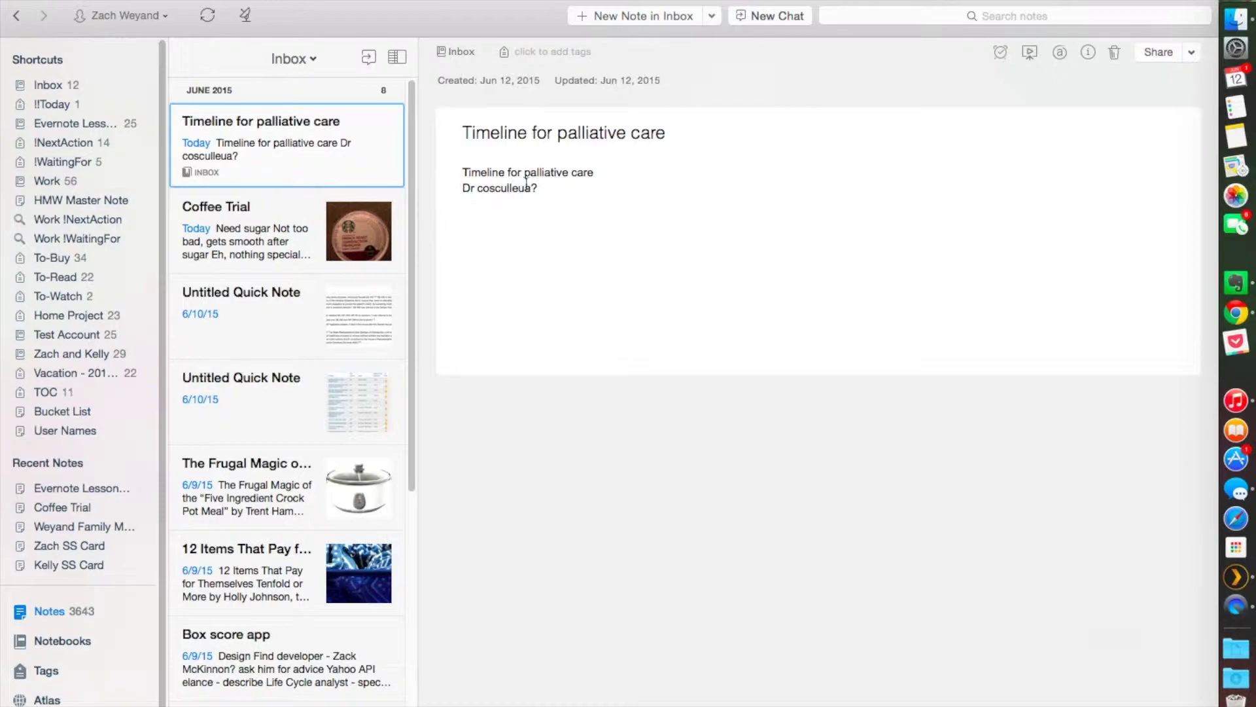
pyautogui.click(583, 171)
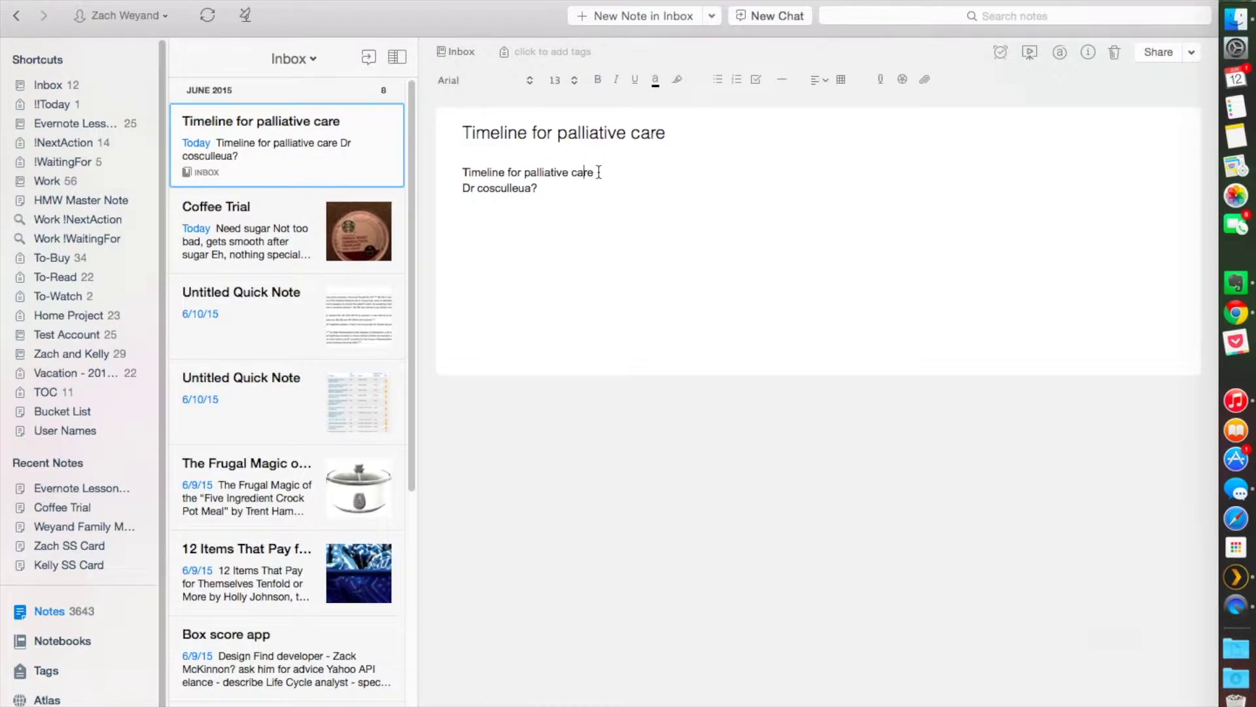
pyautogui.moveTo(598, 172); pyautogui.dragTo(525, 168)
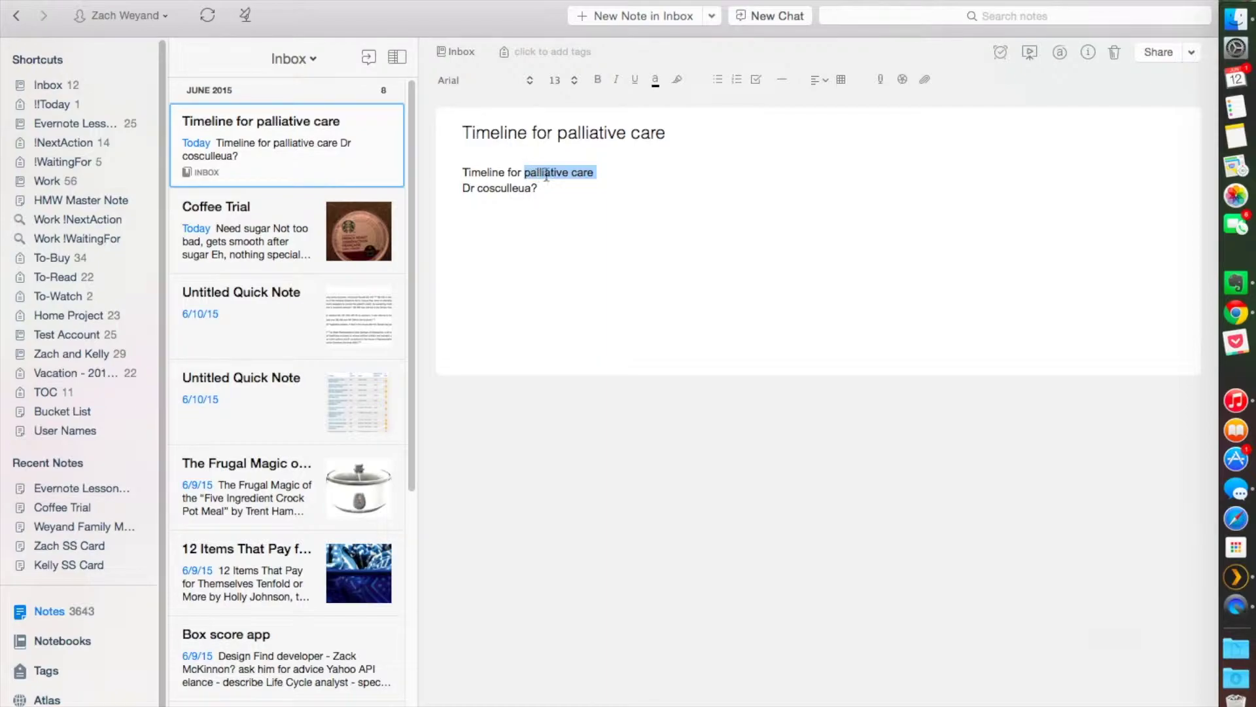
pyautogui.rightClick(549, 173)
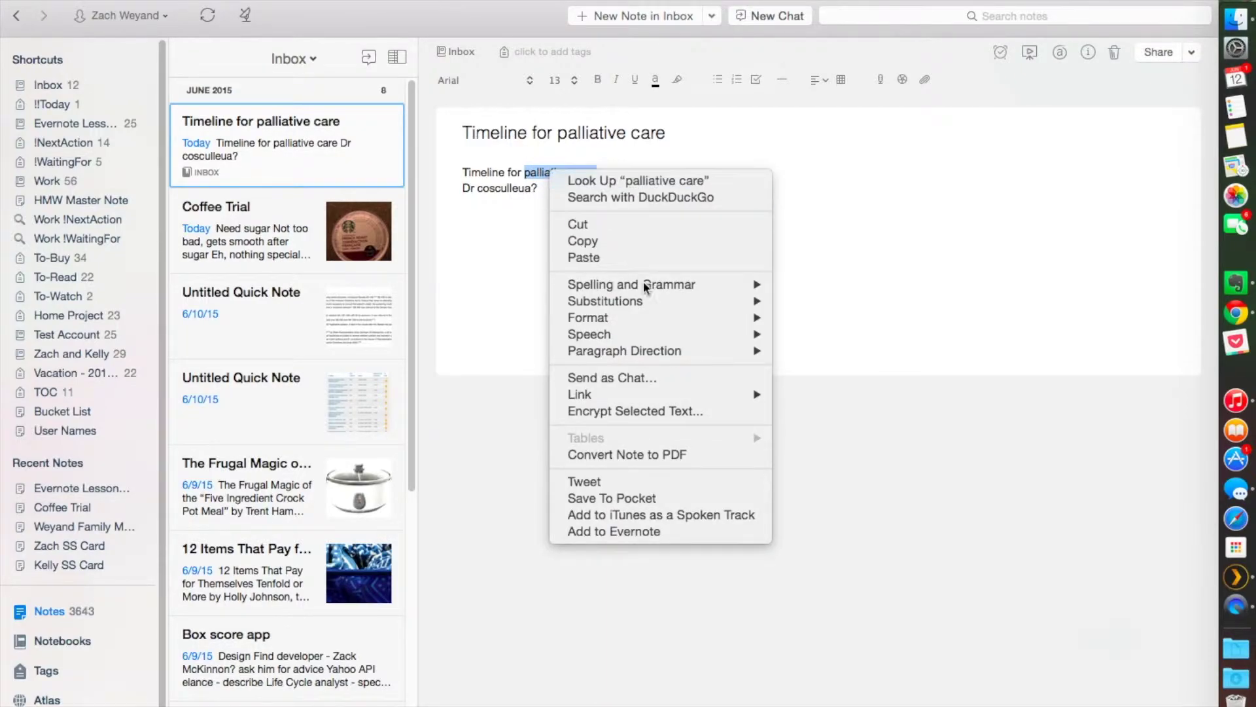
pyautogui.moveTo(623, 395)
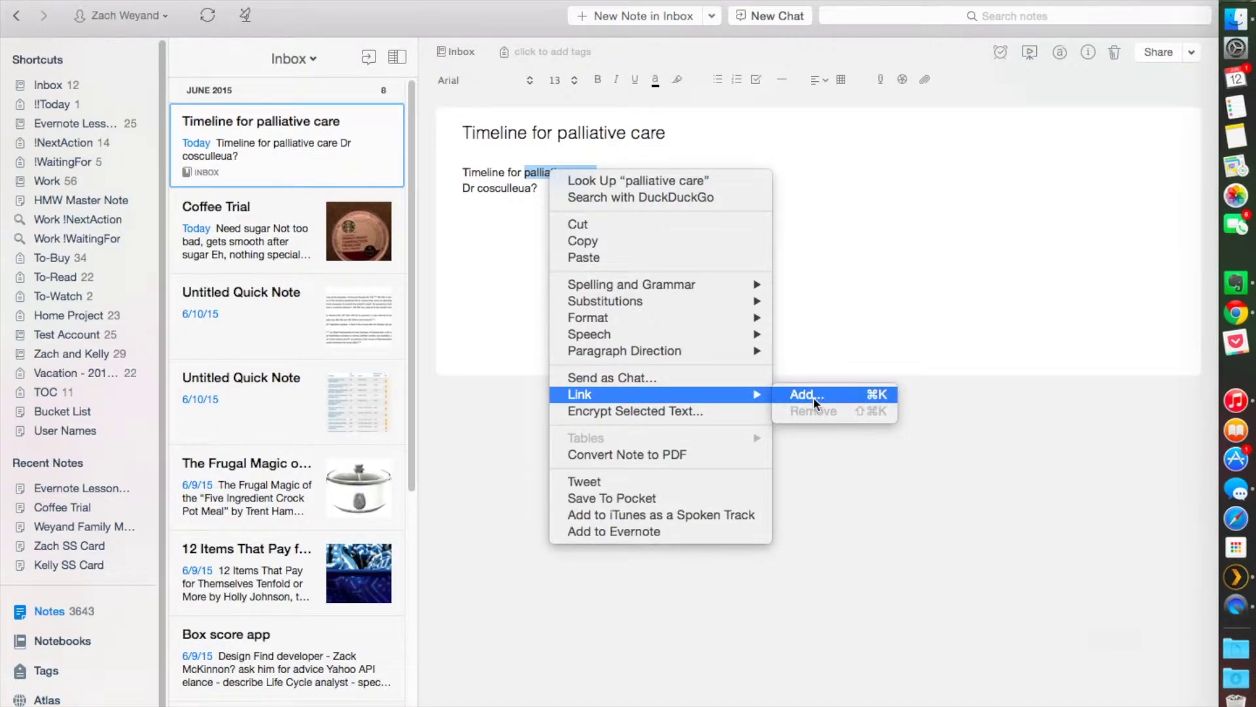
pyautogui.click(863, 400)
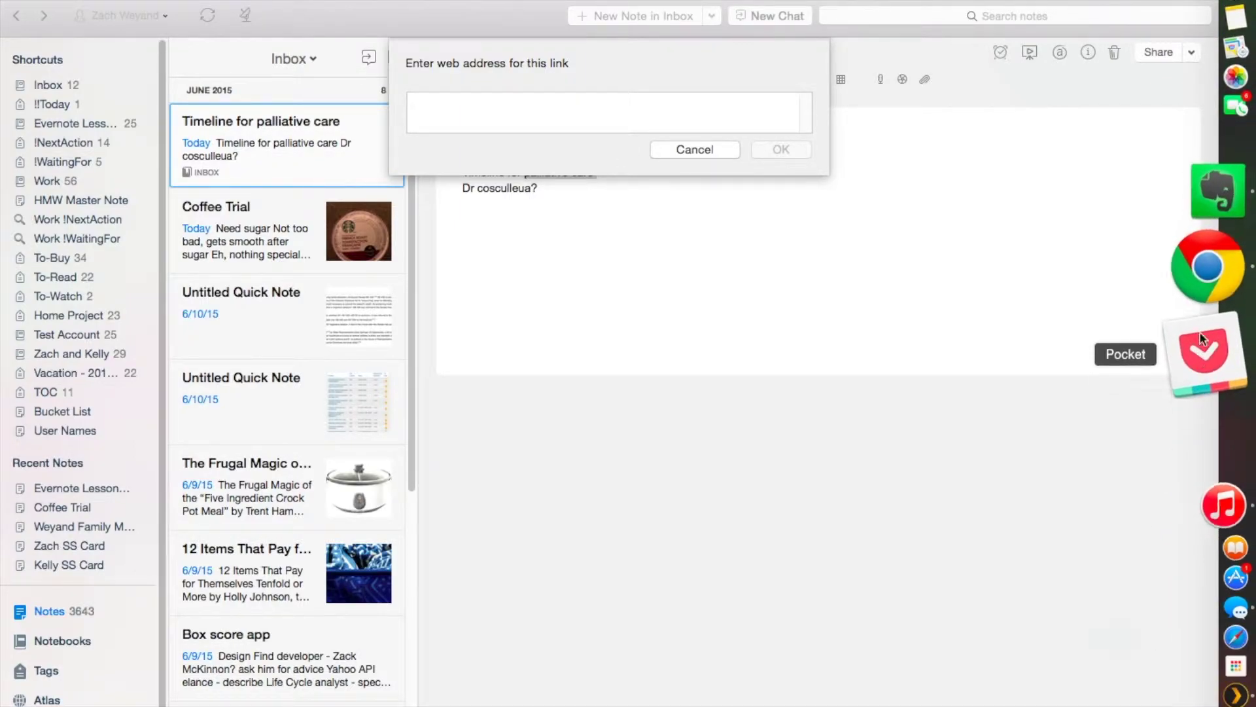
pyautogui.click(1235, 312)
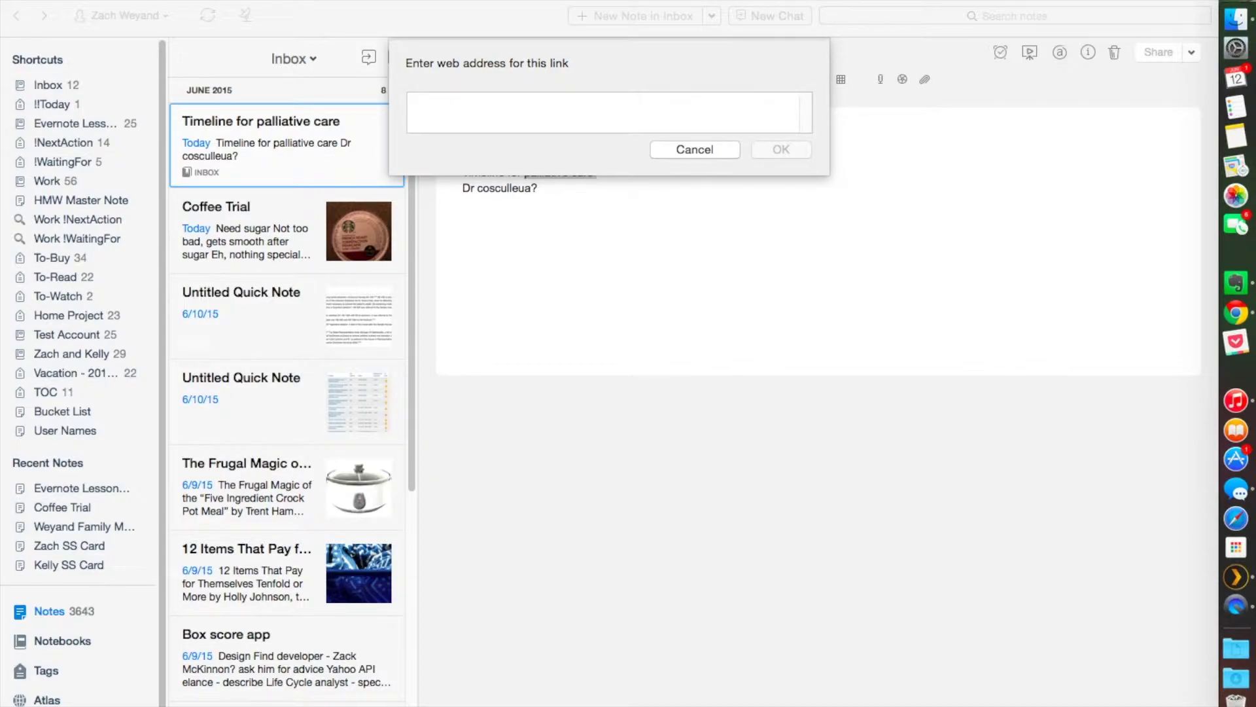
pyautogui.click(561, 118)
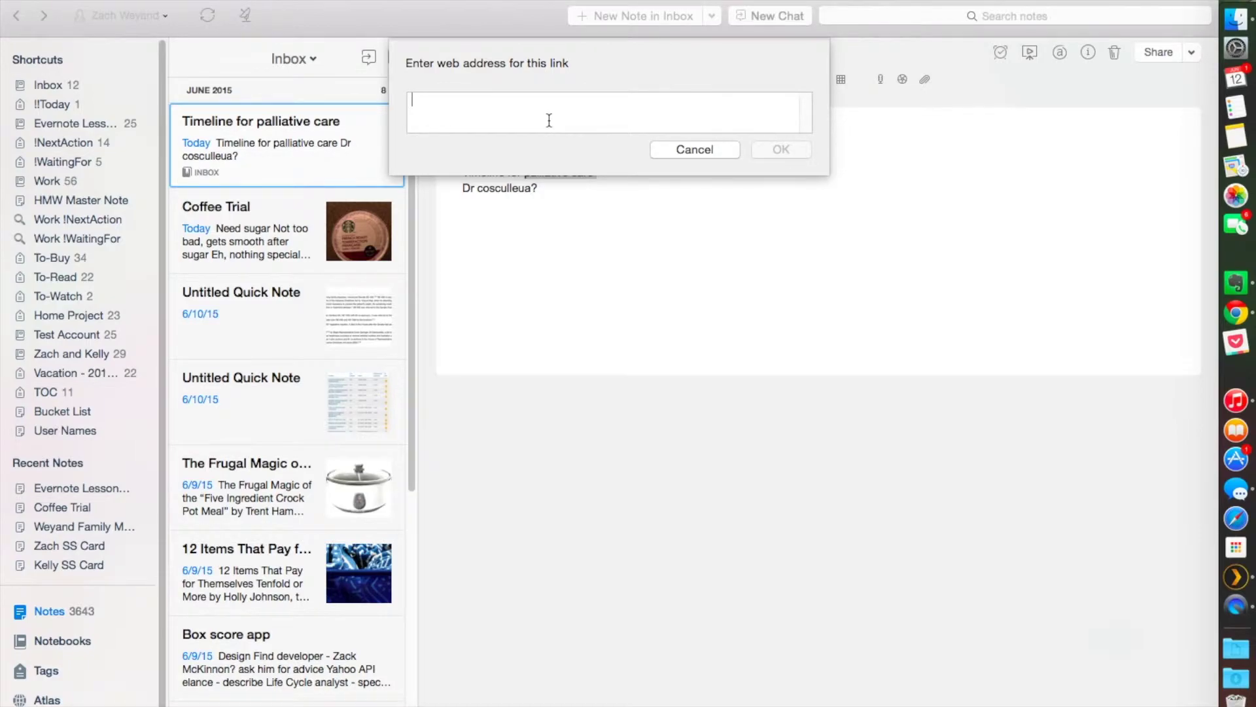
pyautogui.write('https://www.techdirt.com/')
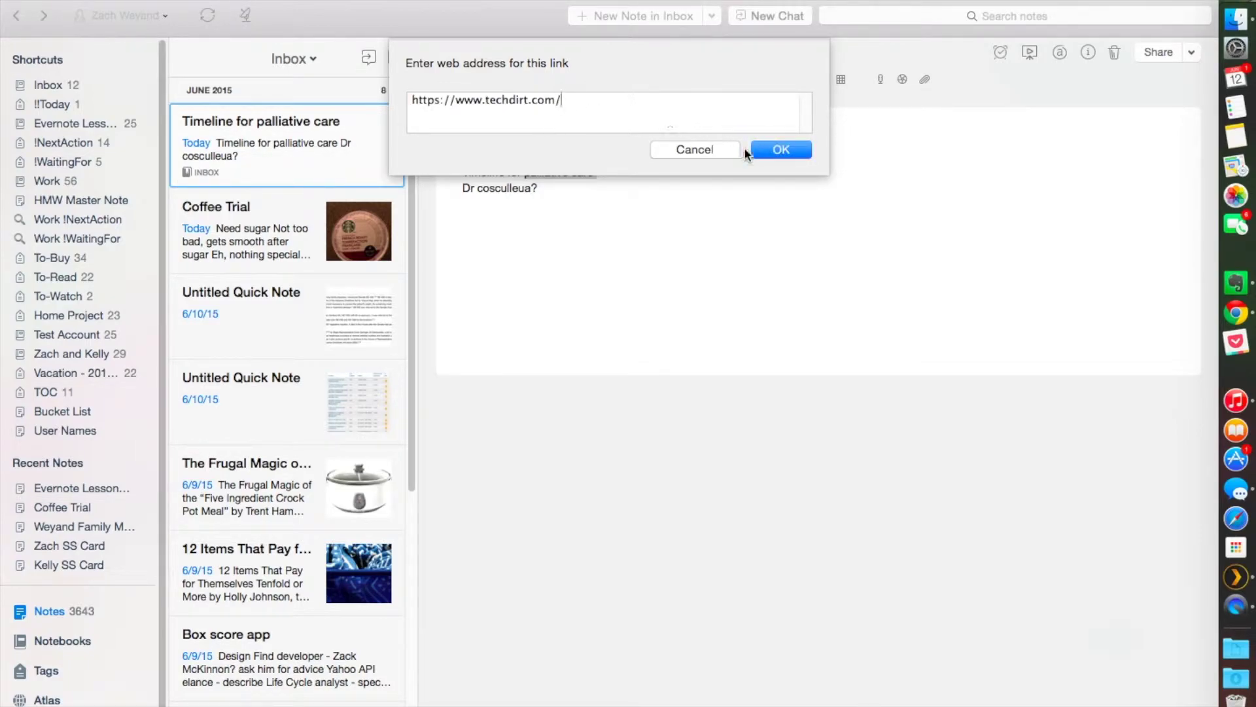
pyautogui.click(783, 151)
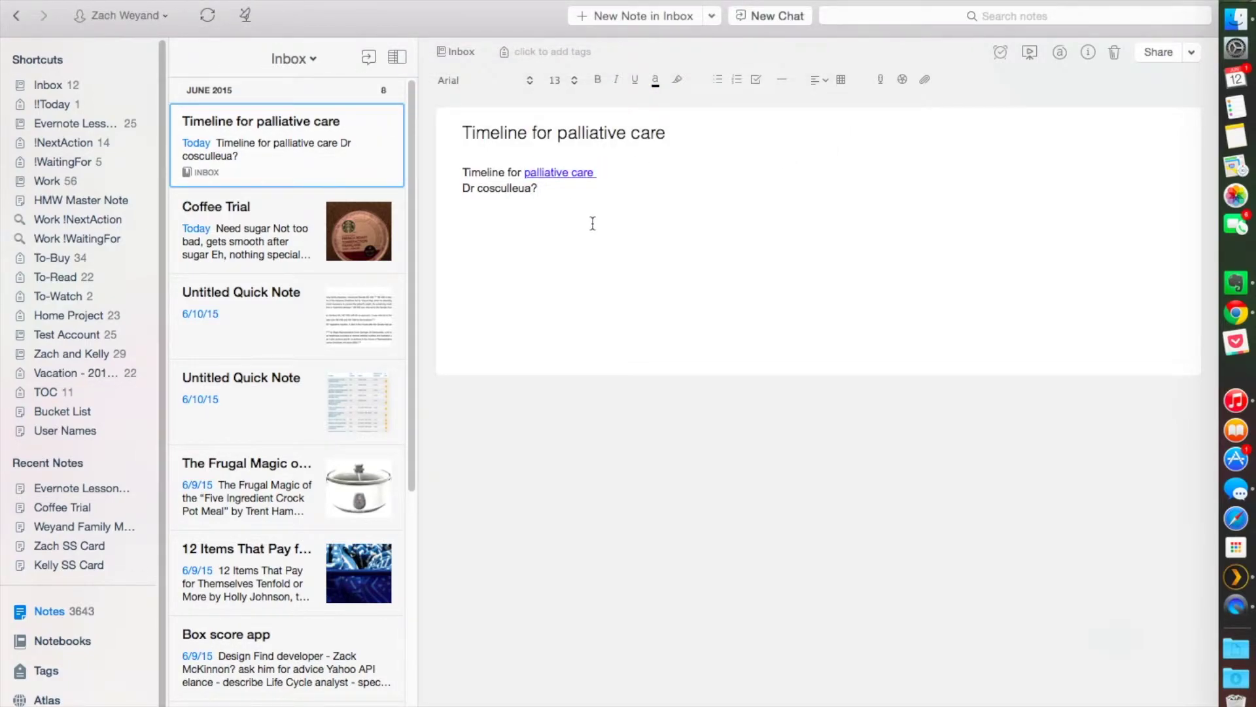
pyautogui.click(580, 172)
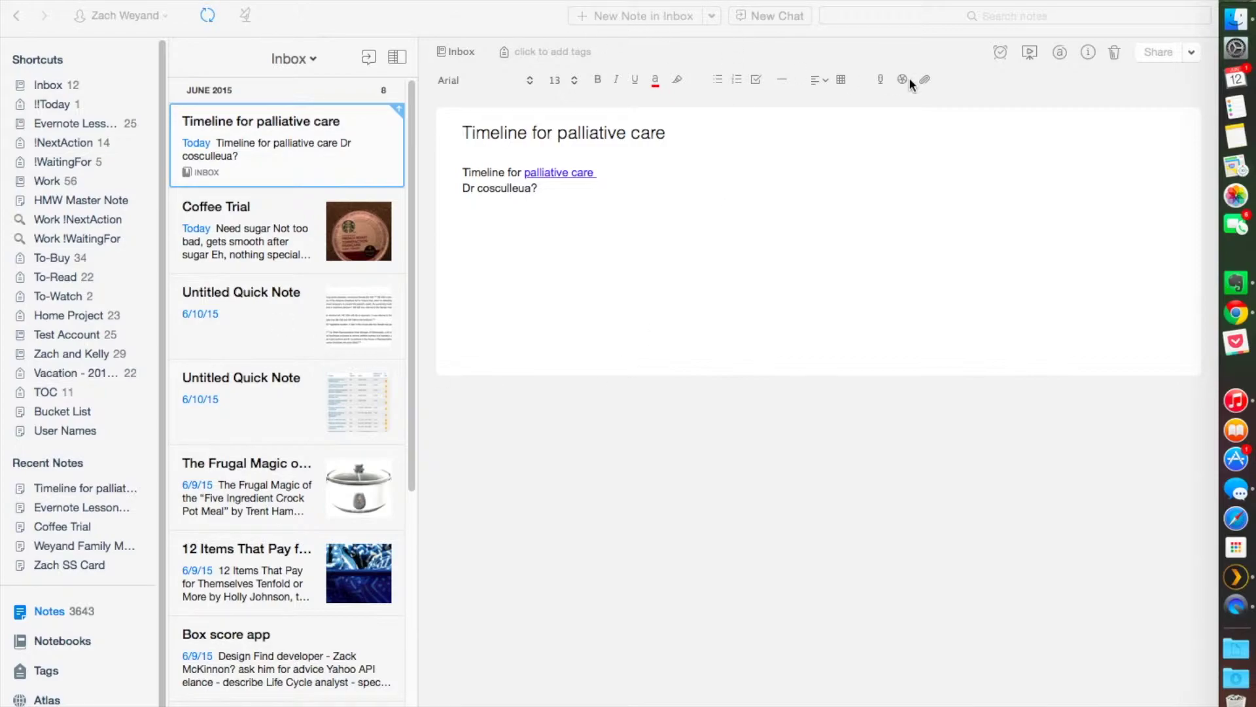
pyautogui.press('super+Tab')
pyautogui.press('super+shift+Tab')
pyautogui.press('Escape')
pyautogui.hotkey('ctrl', 'Up')
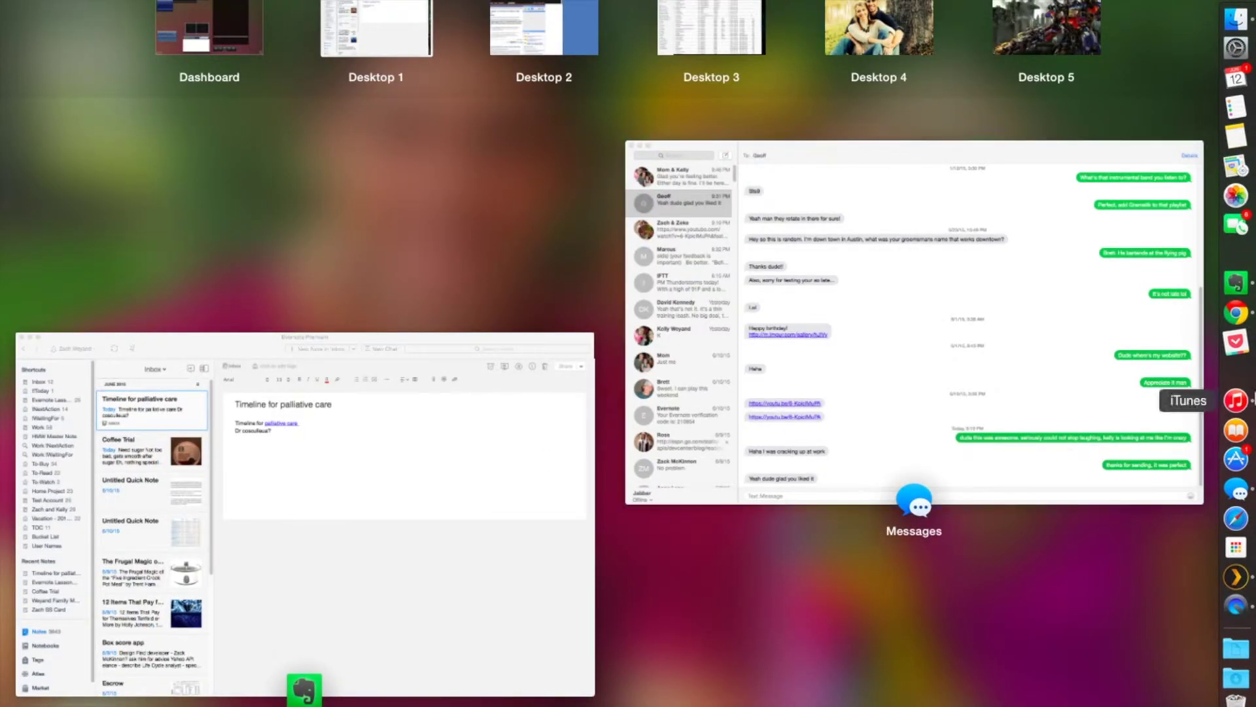
pyautogui.click(607, 322)
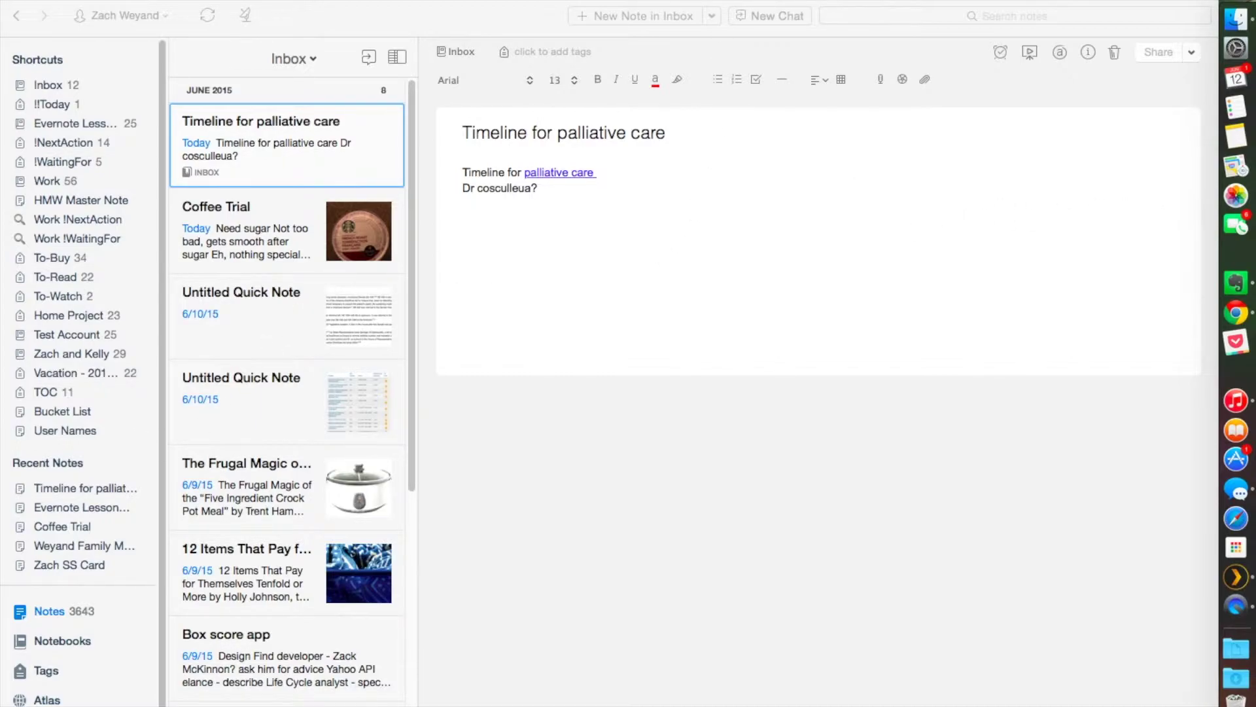
pyautogui.press('super+Tab')
pyautogui.click(556, 189)
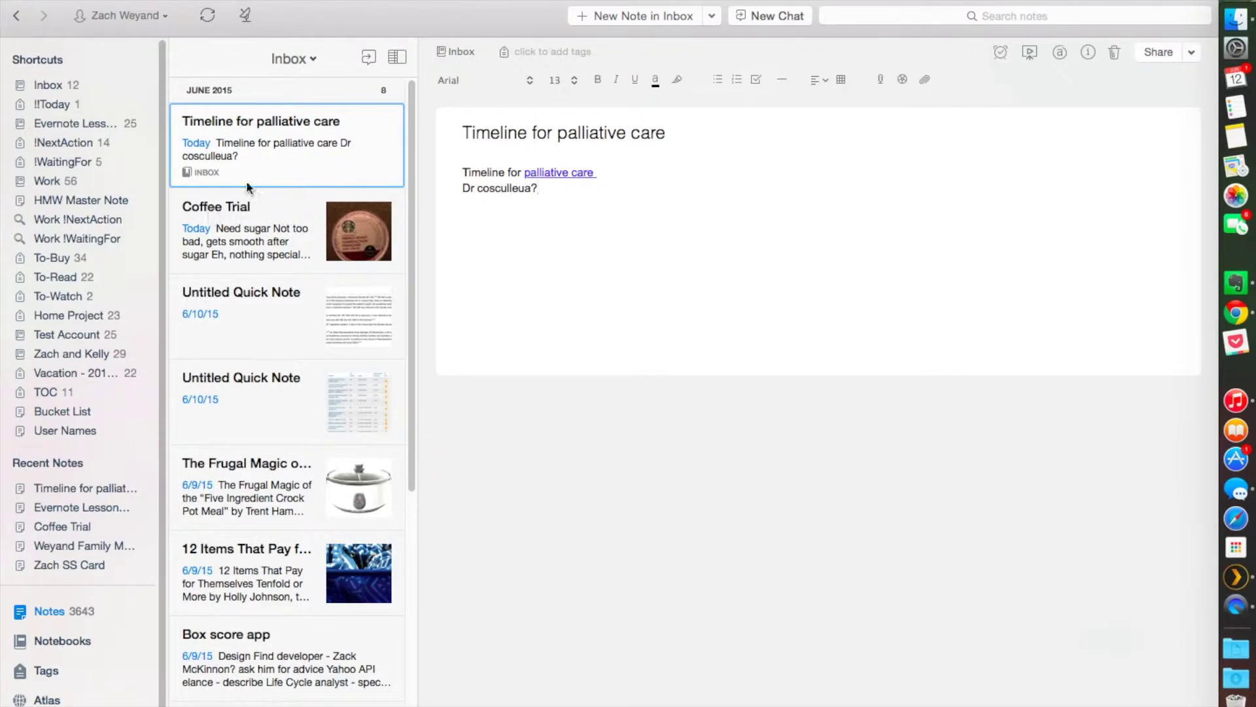
pyautogui.press('super+Tab')
pyautogui.press('super+shift+Tab')
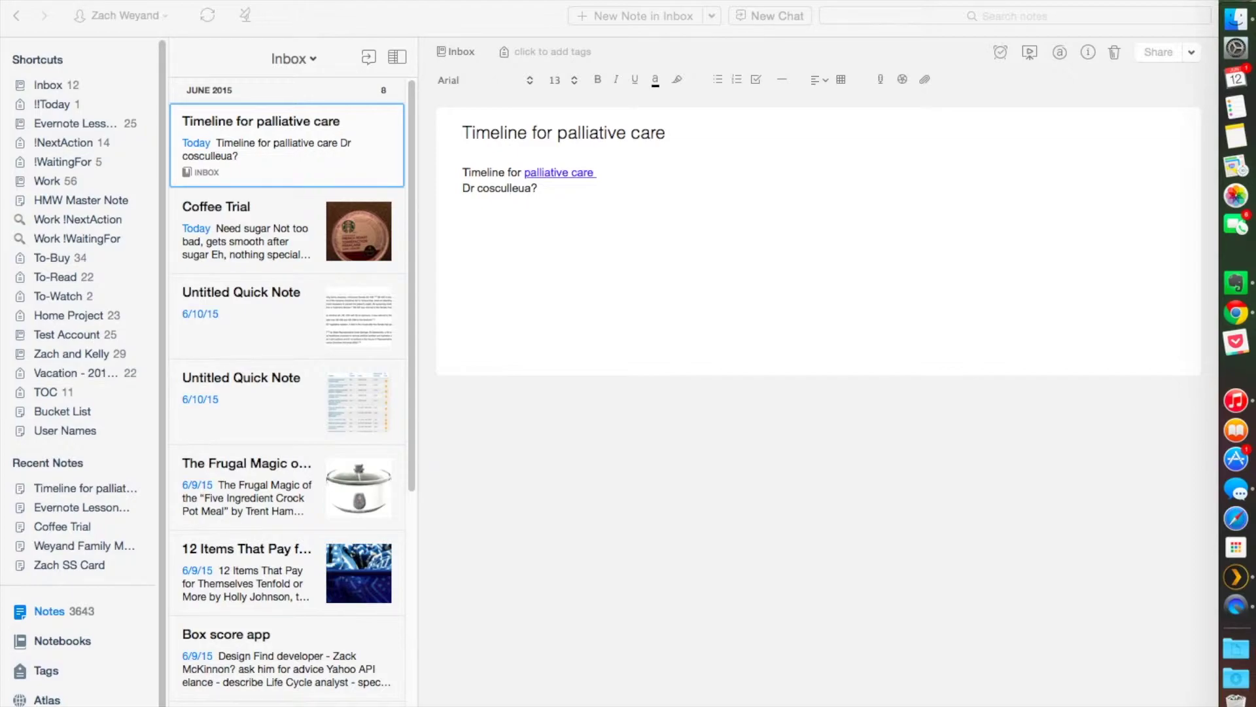
pyautogui.click(743, 229)
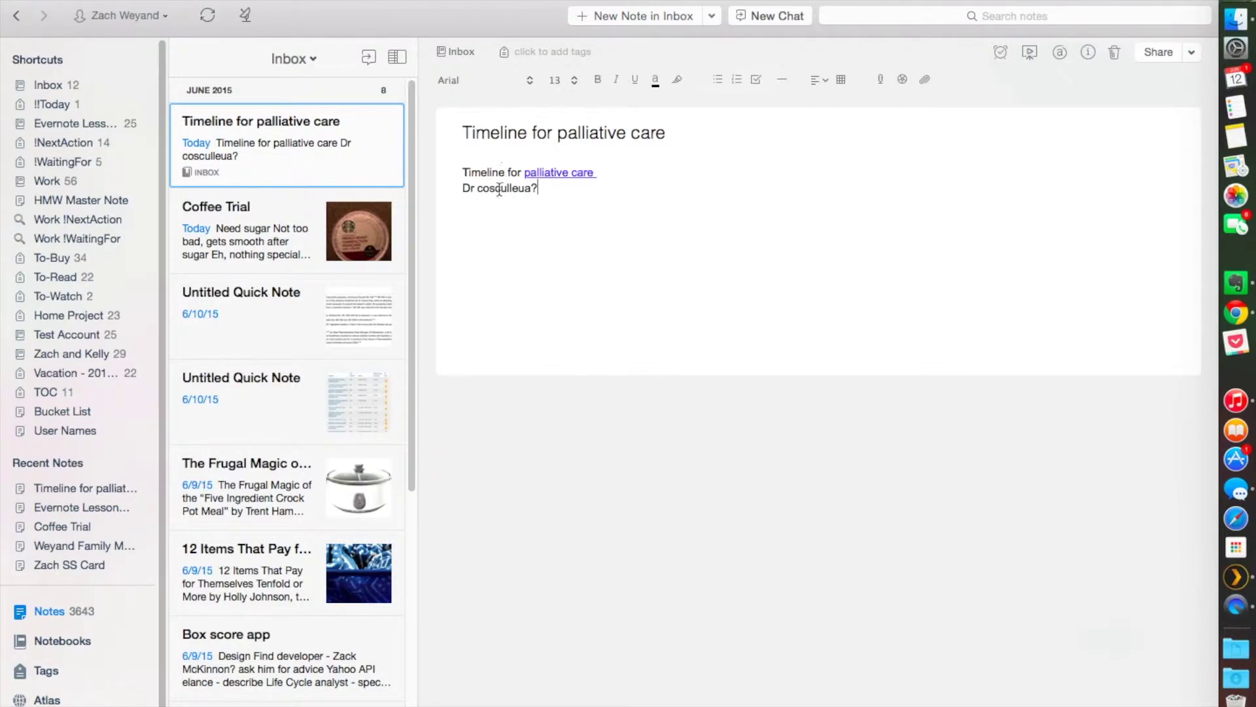
# Step: Copy the note link of the Timeline for palliative care note
pyautogui.rightClick(350, 159)
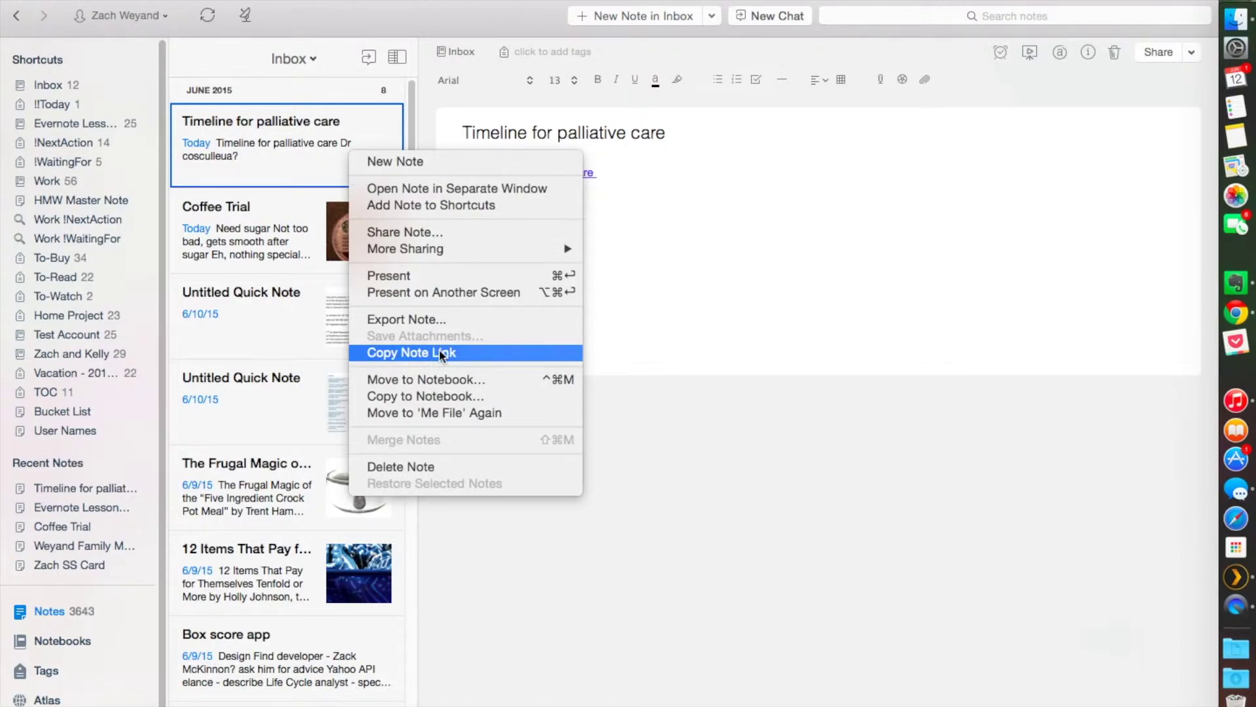
pyautogui.click(684, 229)
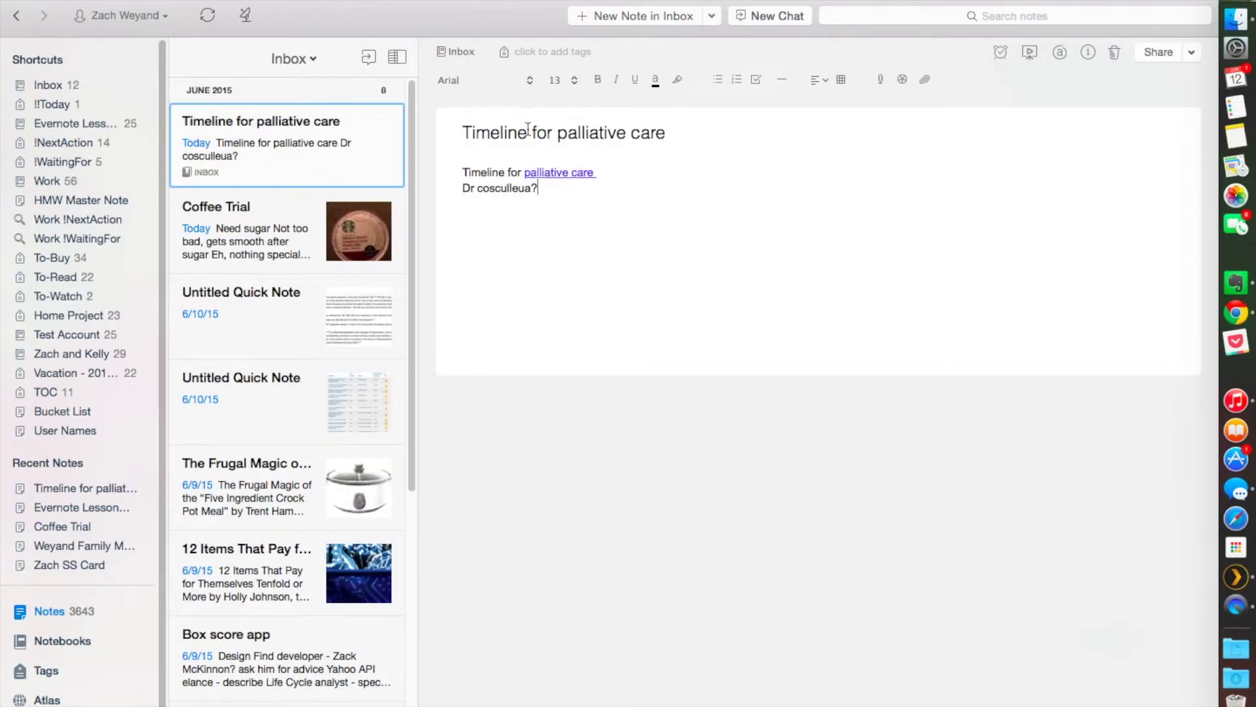
pyautogui.rightClick(371, 137)
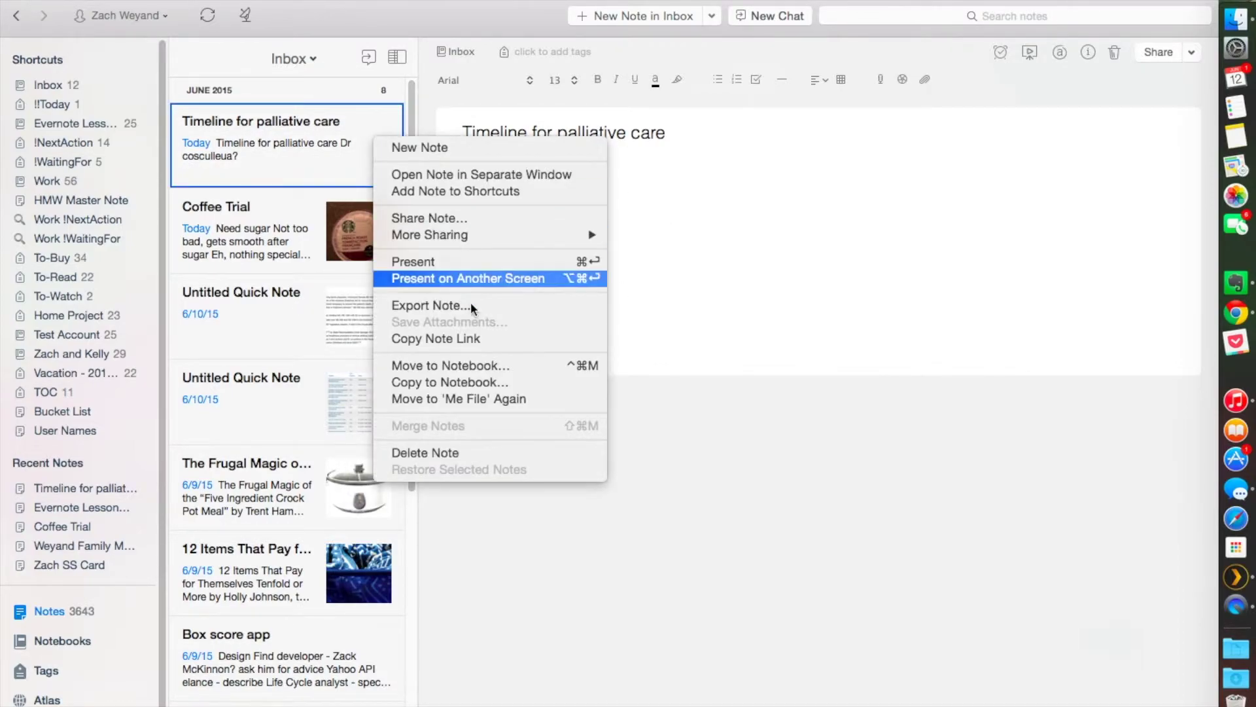
pyautogui.click(453, 341)
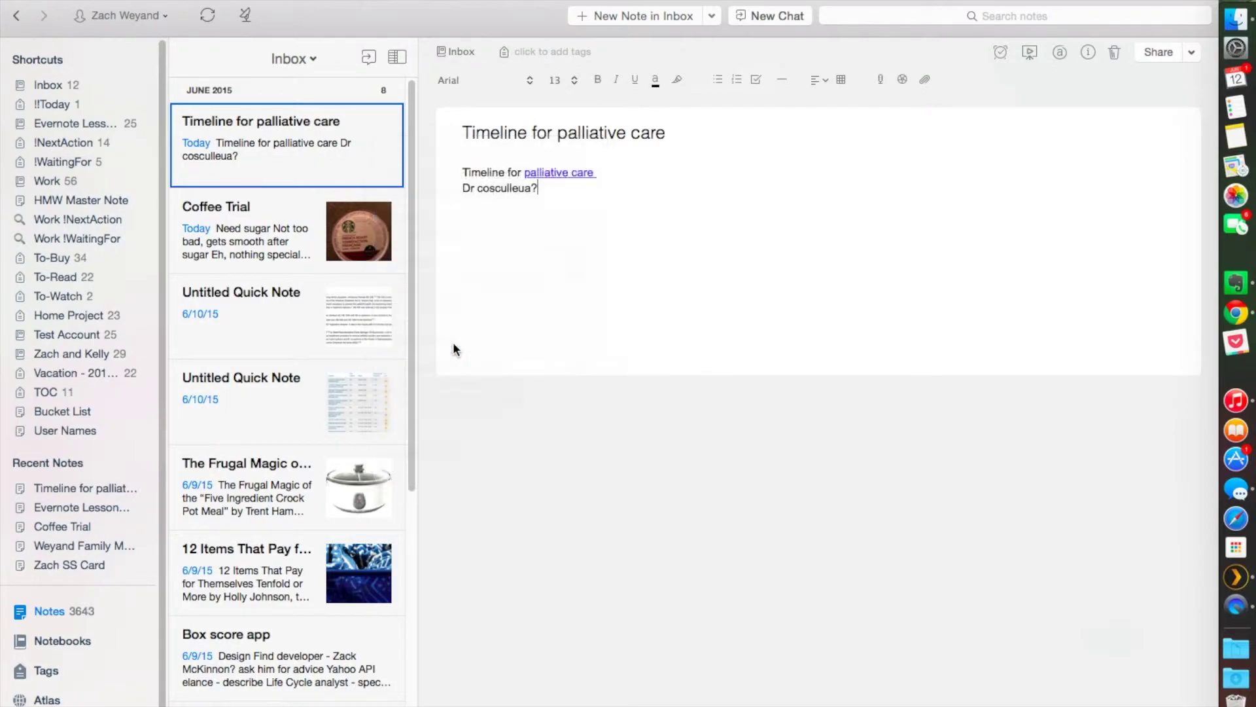
# Step: Paste the Timeline link on a new line below the article in Untitled Quick Note, then follow it
pyautogui.click(282, 314)
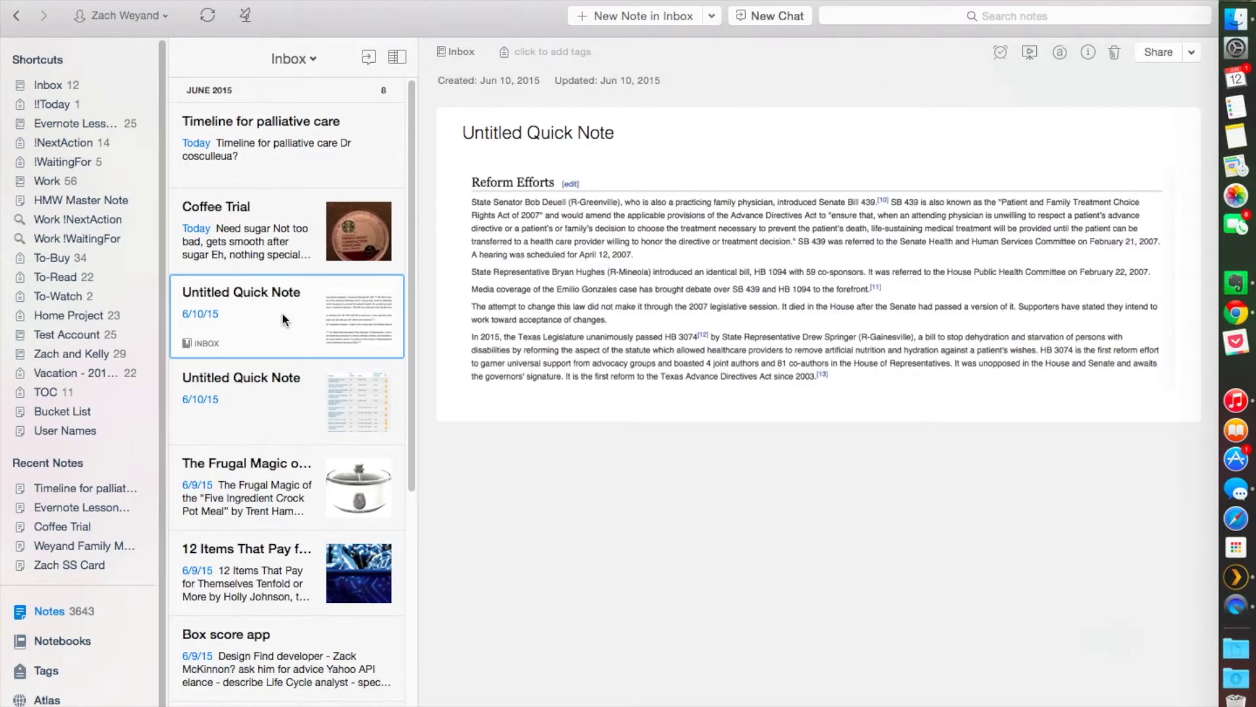
pyautogui.click(822, 363)
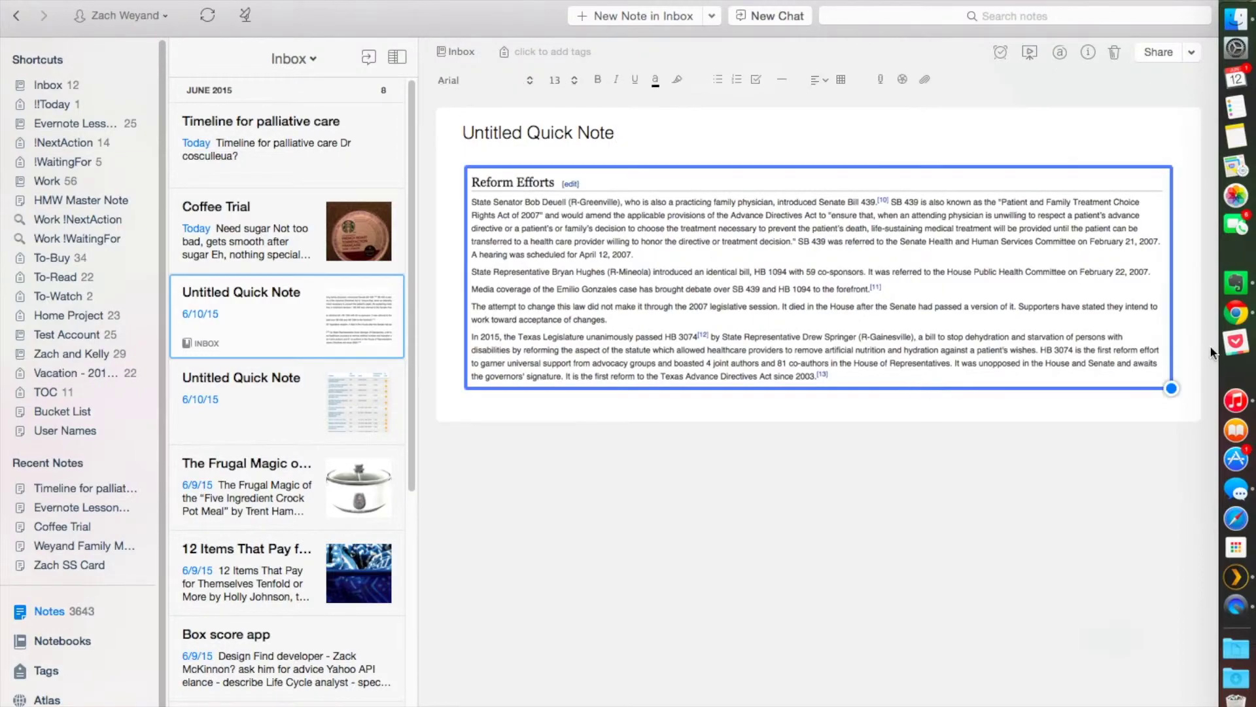
pyautogui.click(1175, 343)
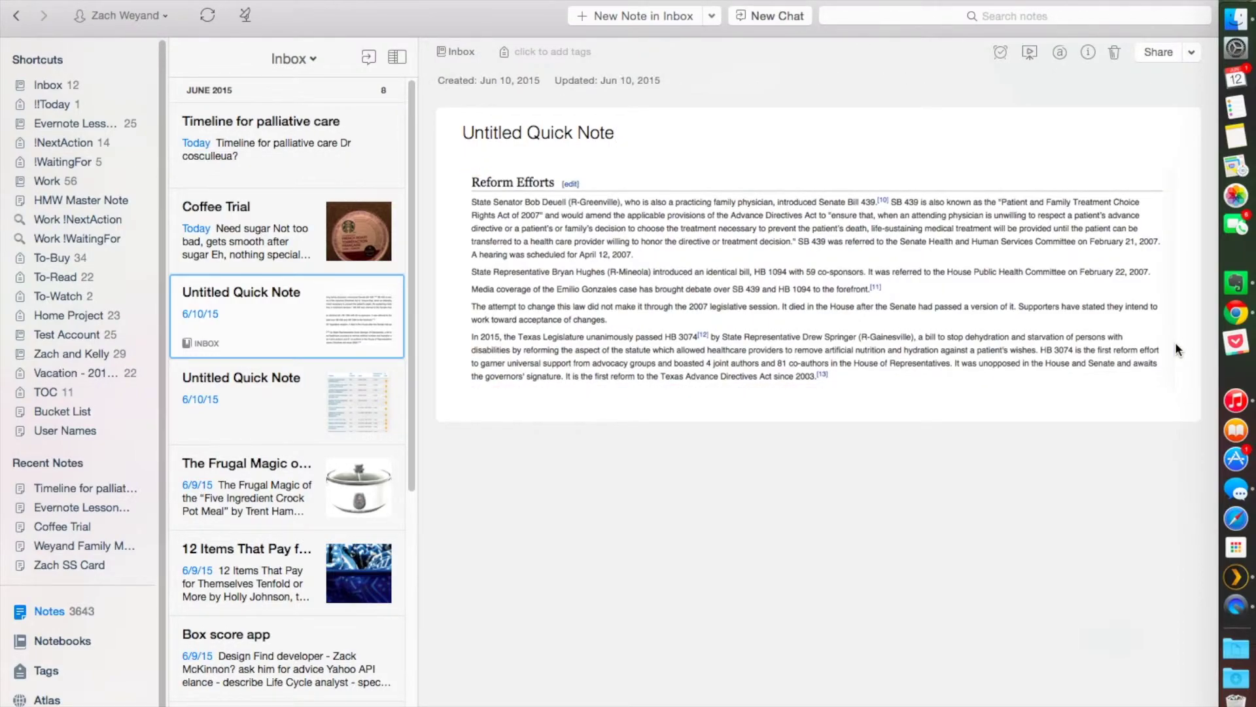
pyautogui.click(1161, 266)
pyautogui.press('Right')
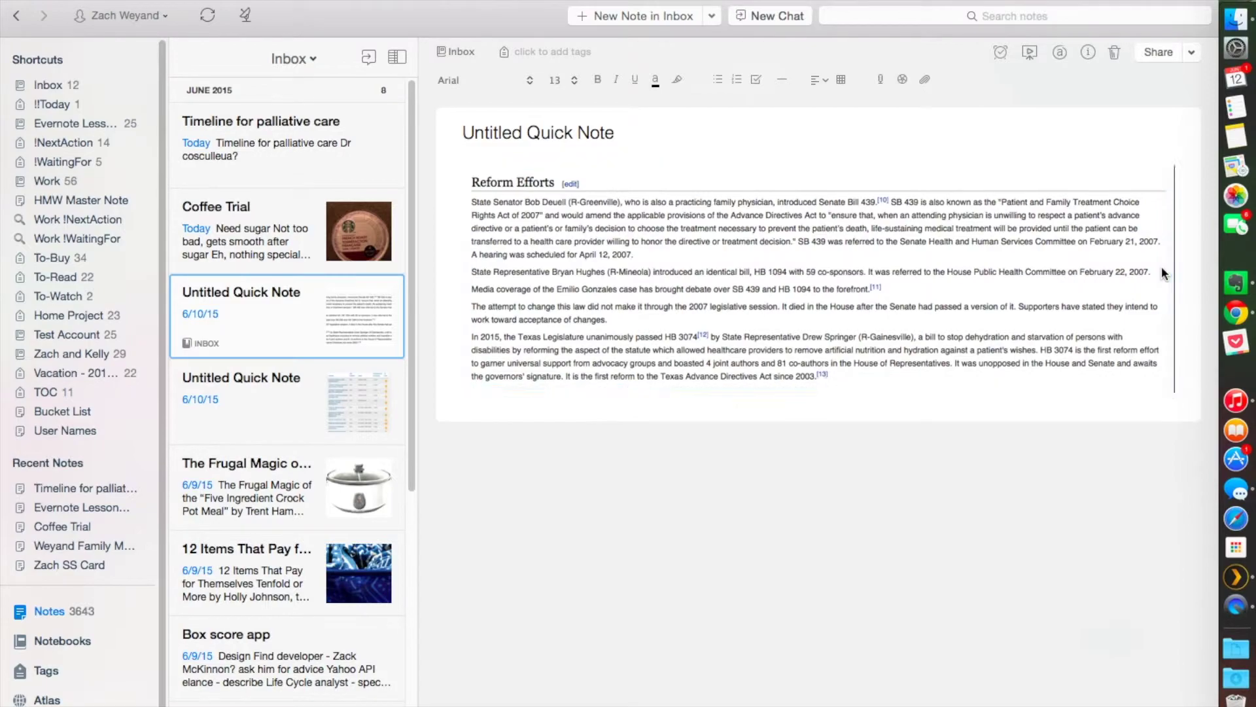
pyautogui.press('Return')
pyautogui.press('Return')
pyautogui.press('Return')
pyautogui.press('Return')
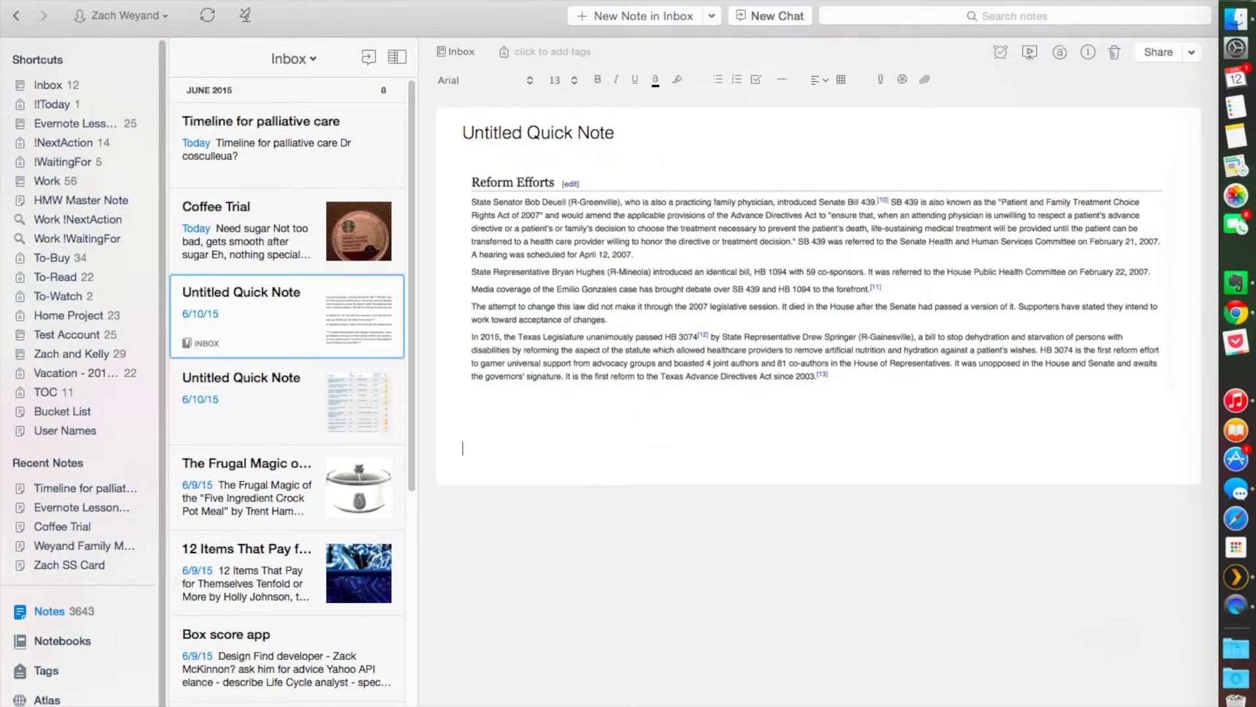
pyautogui.rightClick(587, 417)
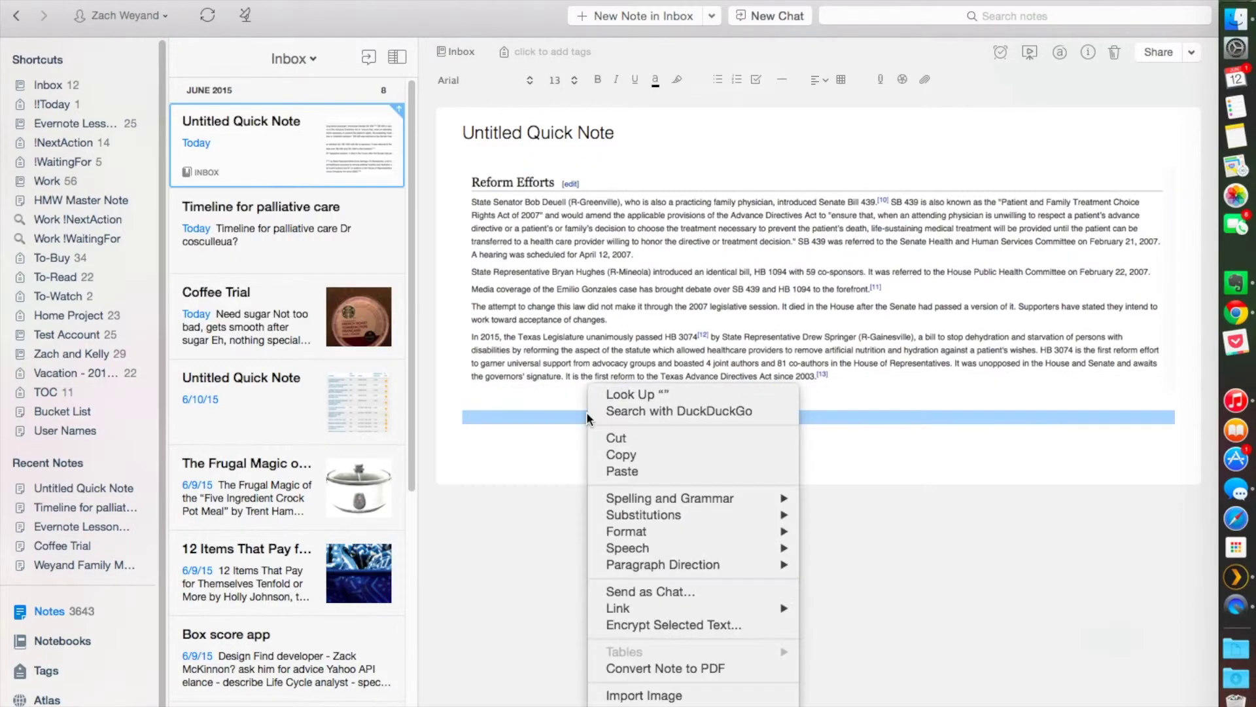
pyautogui.click(642, 469)
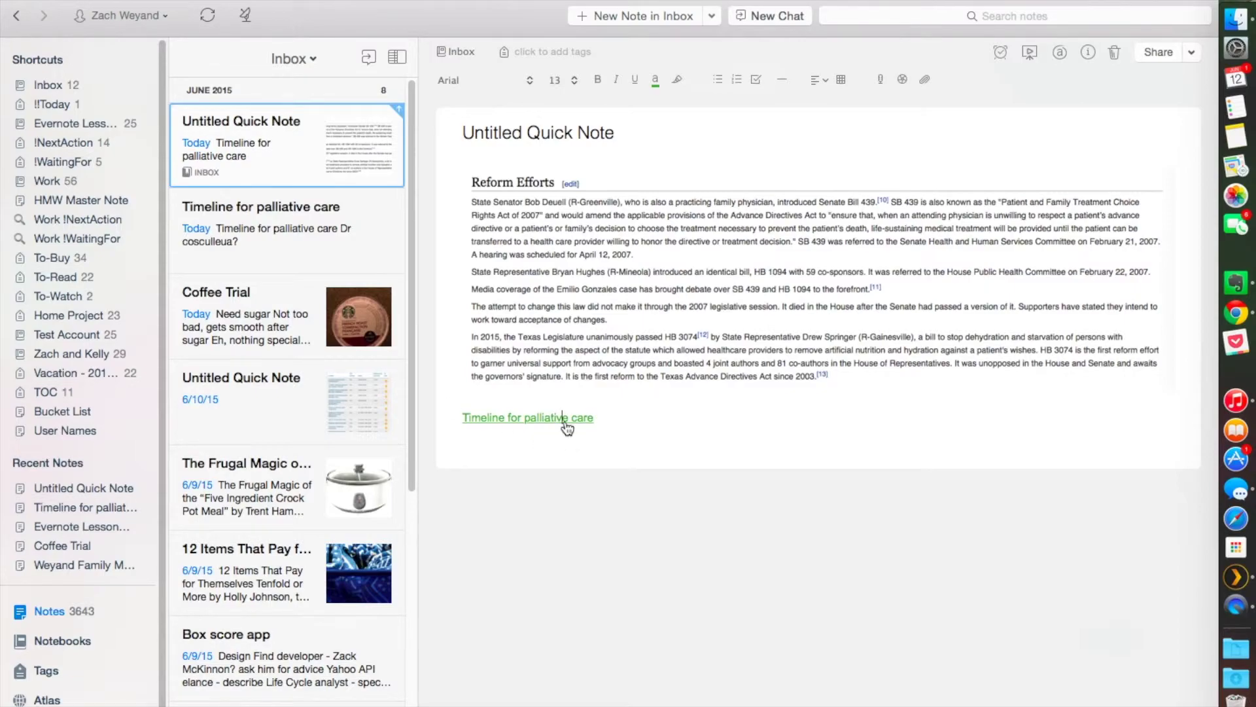
pyautogui.click(565, 422)
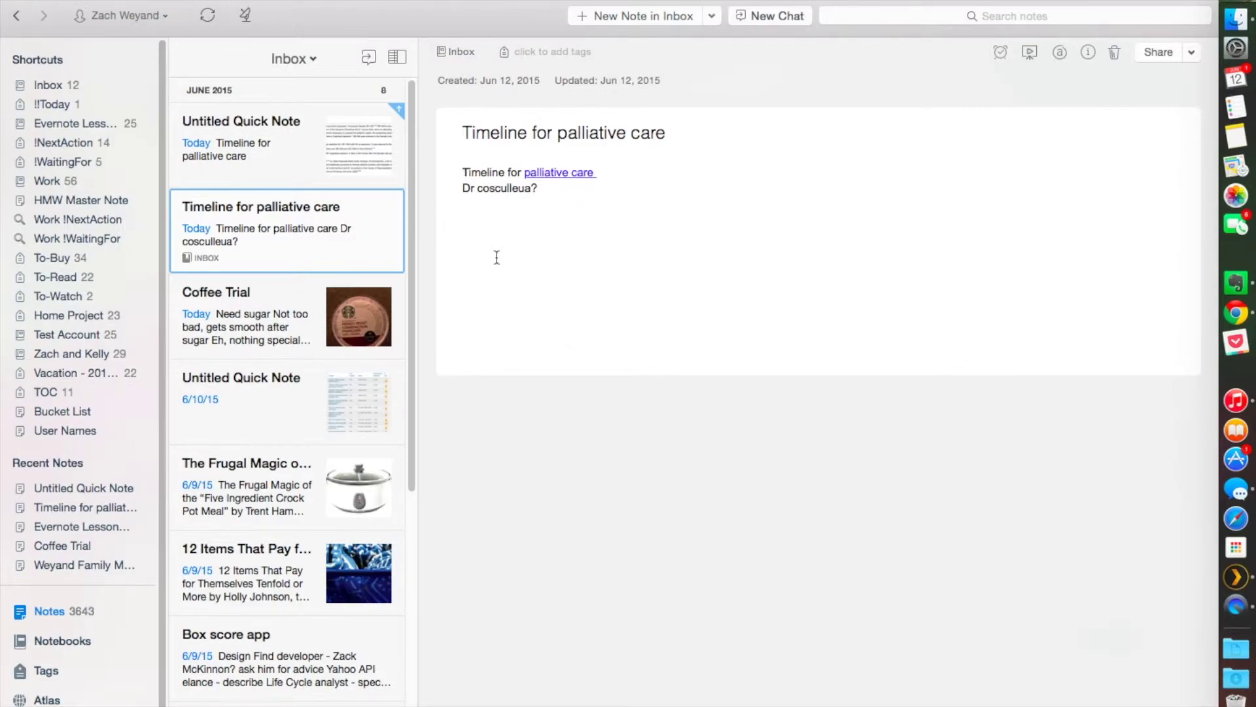
# Step: Copy the Untitled Quick Note's link and paste it below the Timeline note's text
pyautogui.click(340, 163)
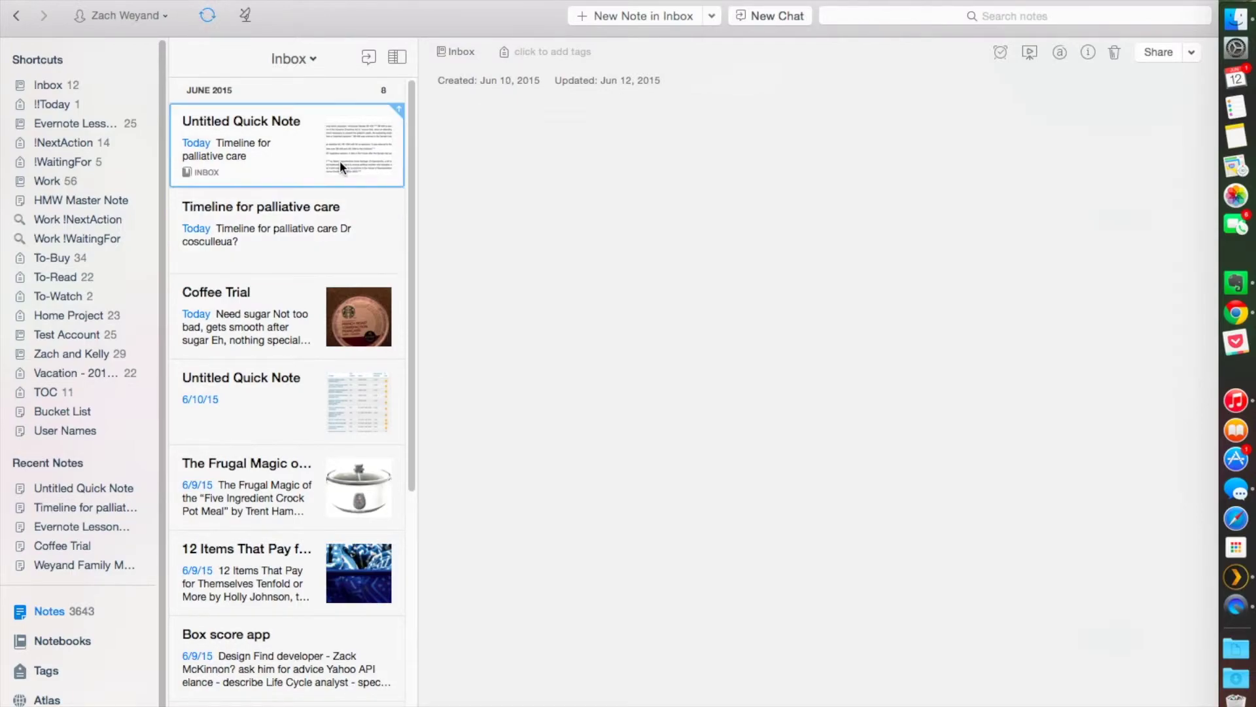
pyautogui.rightClick(322, 152)
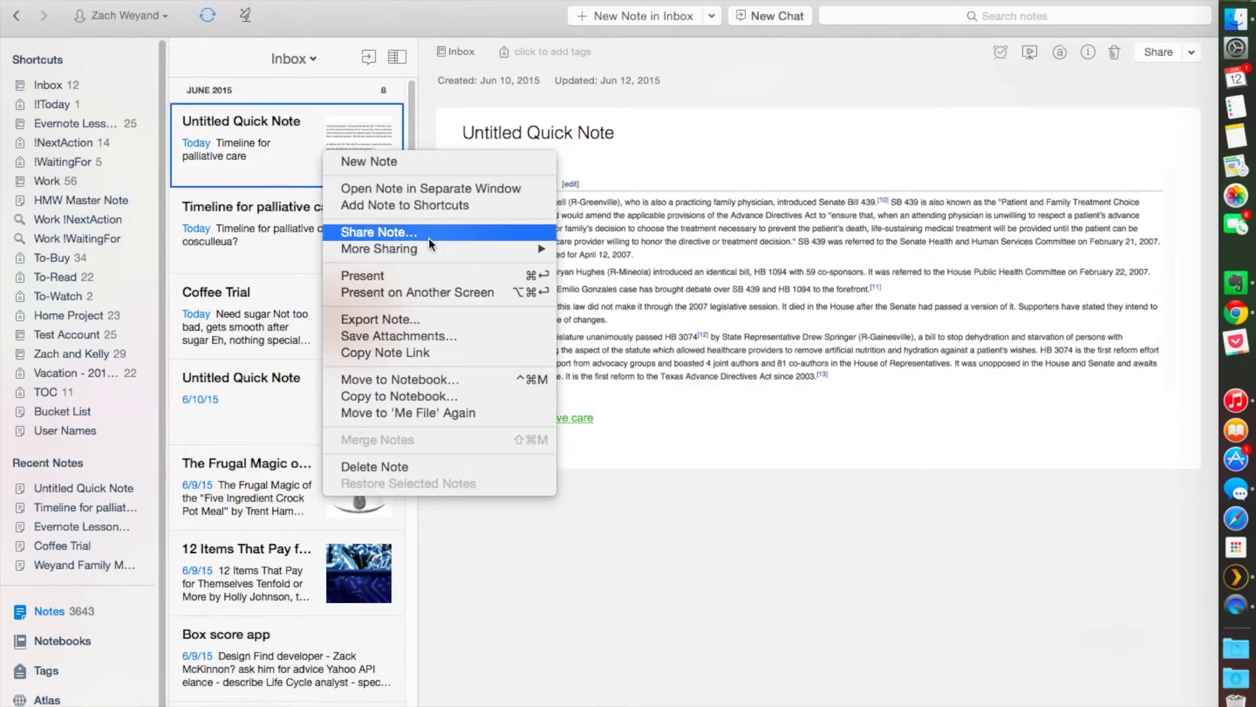
pyautogui.click(394, 355)
pyautogui.click(326, 211)
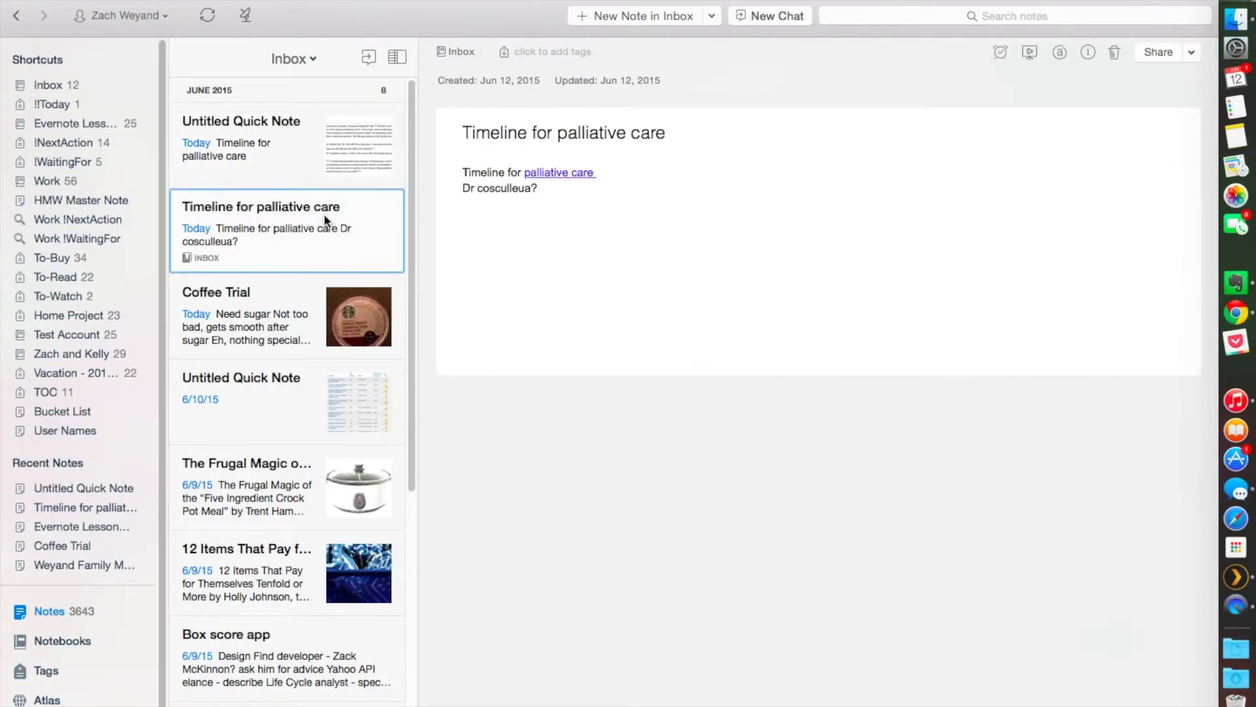
pyautogui.click(589, 214)
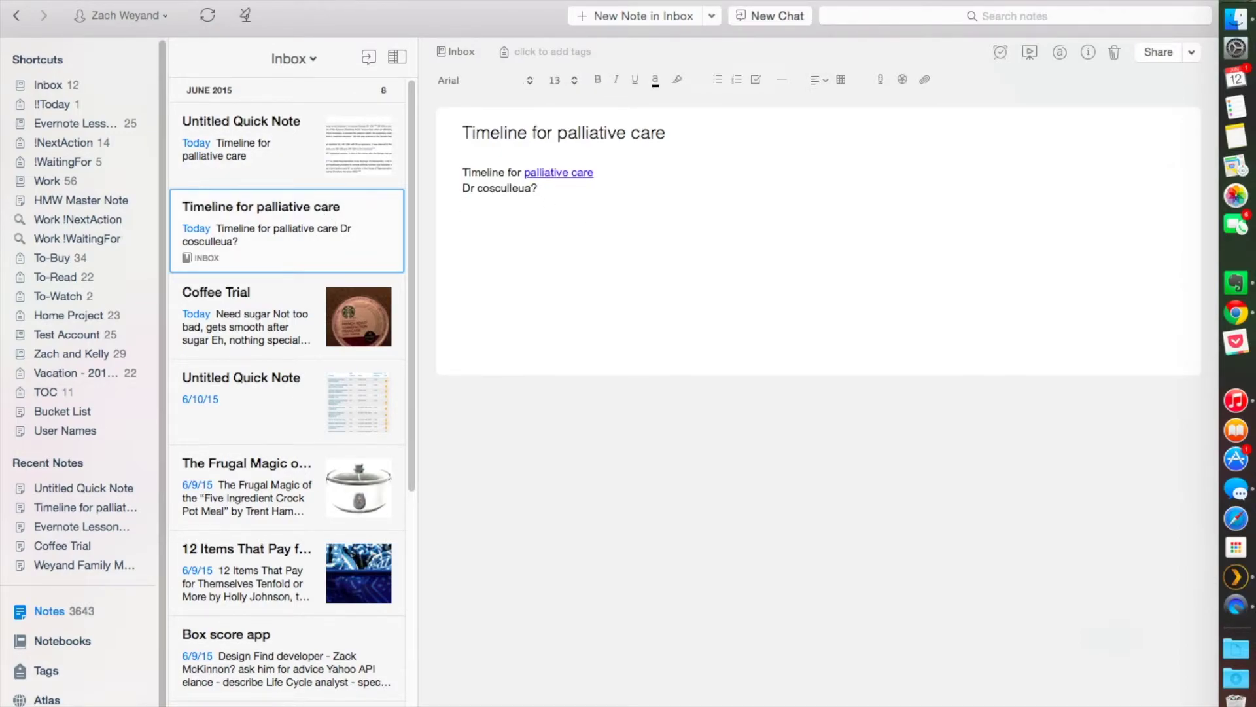
pyautogui.press('super+v')
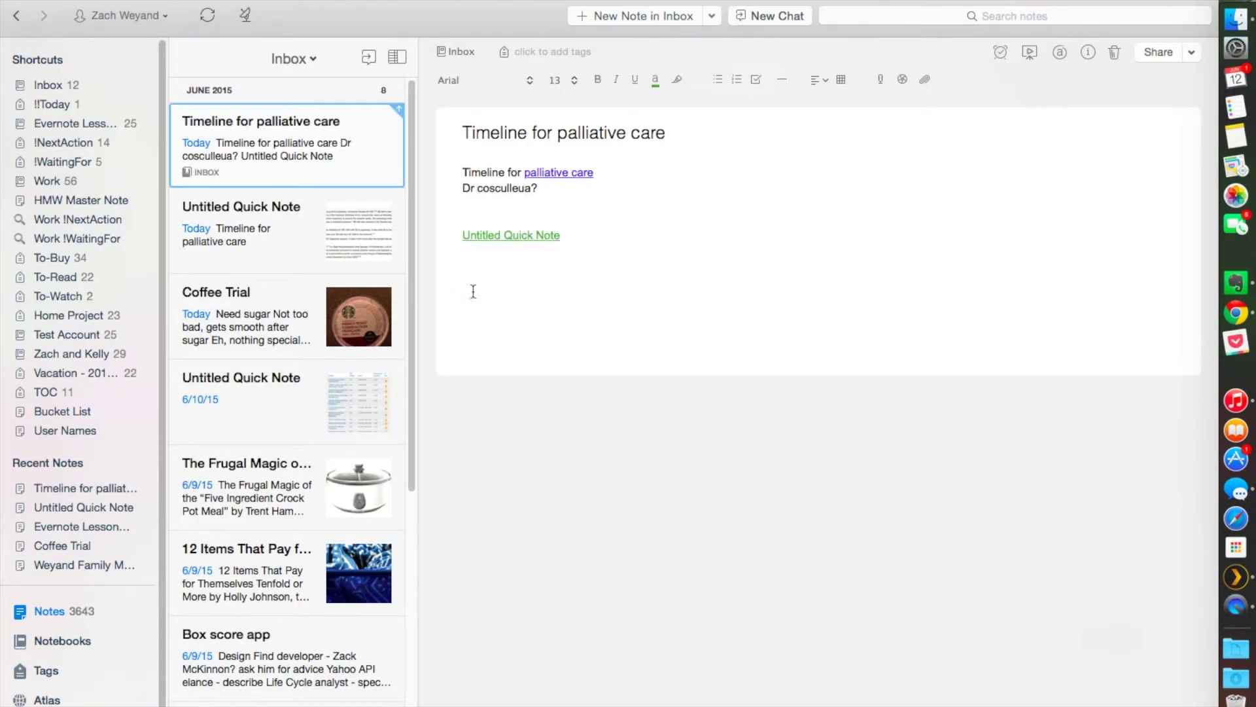
# Step: Test the cross-links by jumping back and forth between the two notes
pyautogui.click(550, 238)
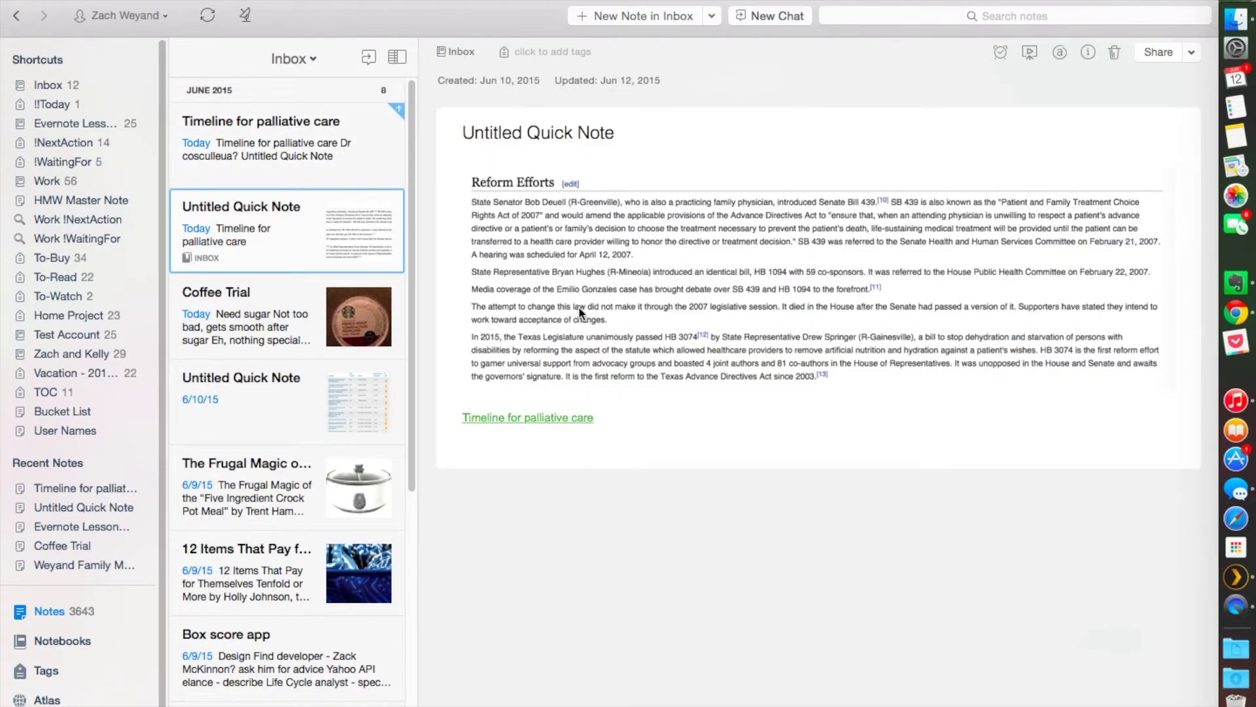
pyautogui.click(570, 417)
pyautogui.click(545, 236)
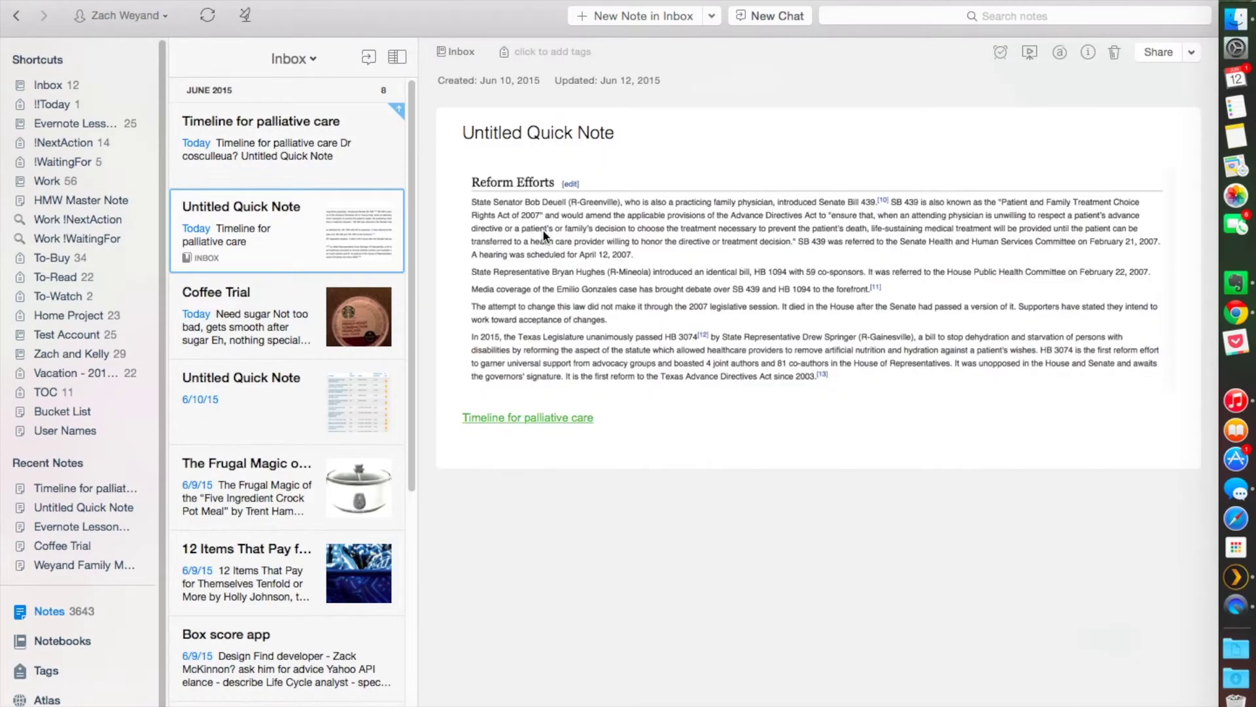
pyautogui.click(568, 422)
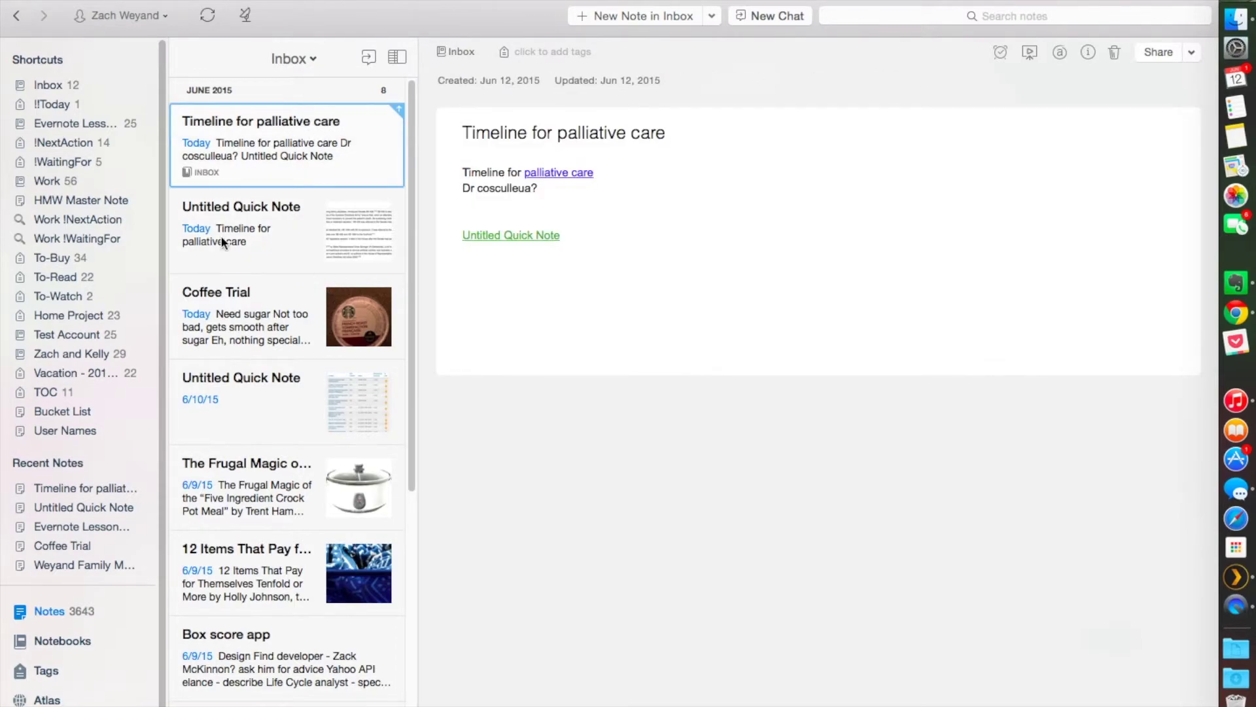
pyautogui.click(301, 251)
pyautogui.click(288, 154)
pyautogui.click(551, 208)
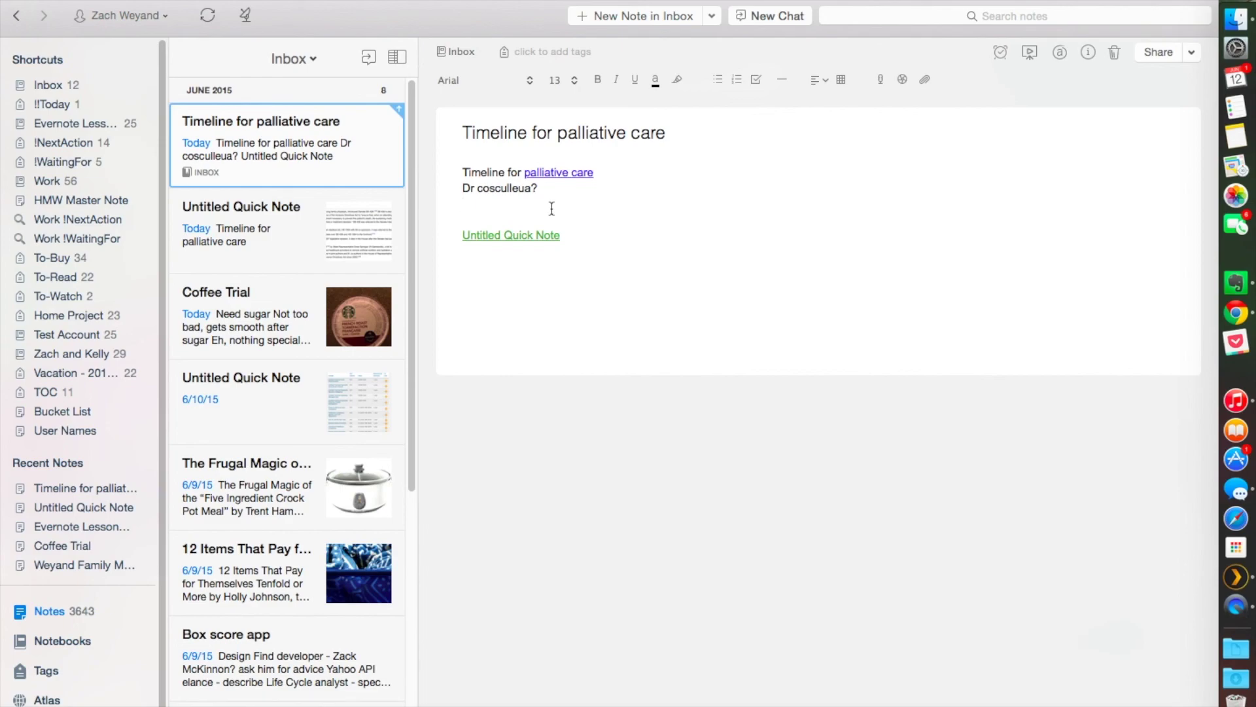